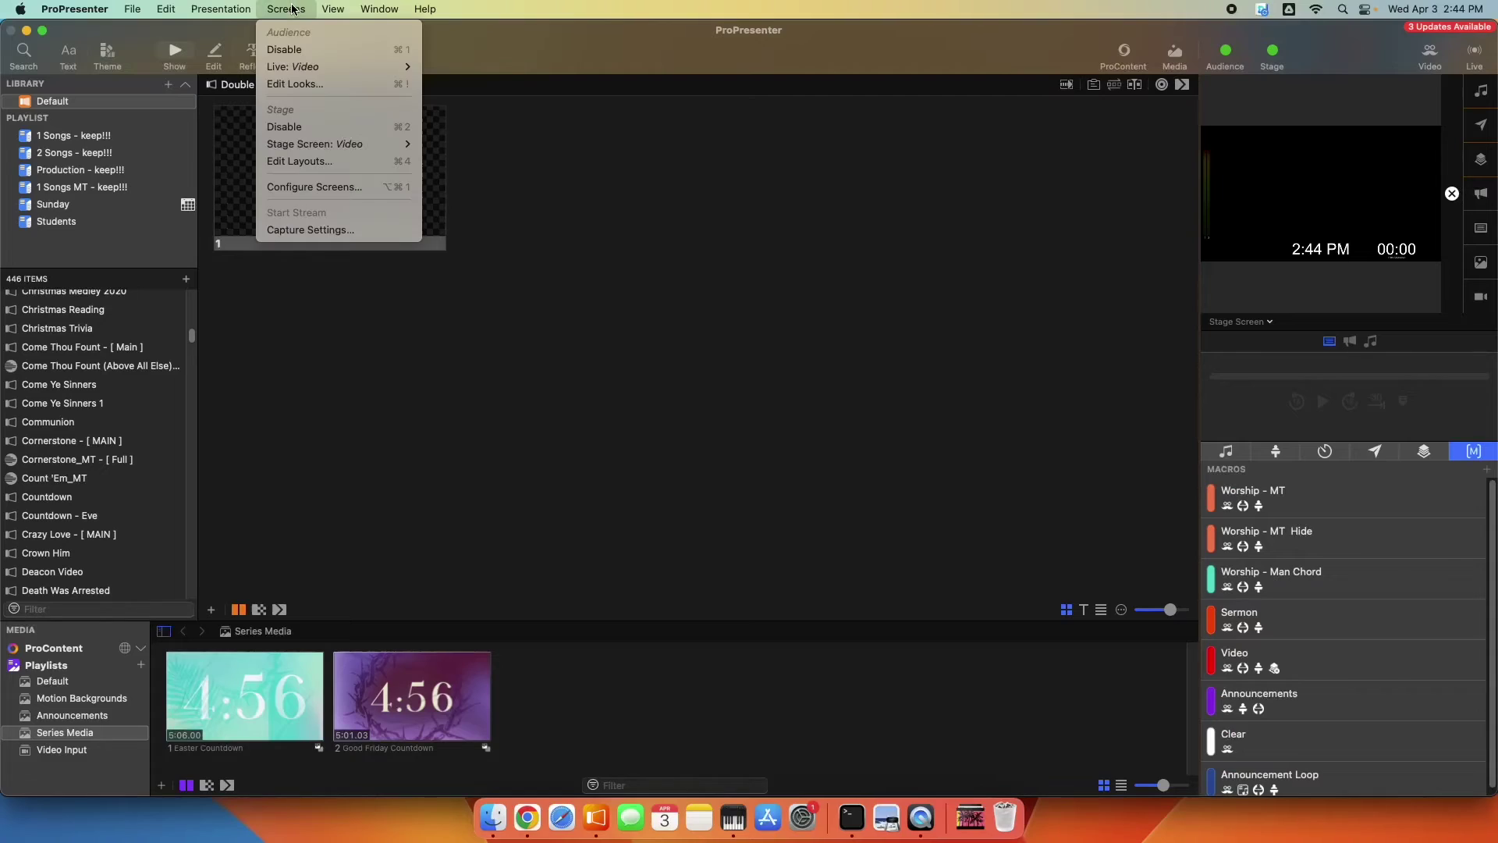
- Open Screen Configuration and review the L3+Alpha and Video audience screens
{"action": "left_click", "coordinate": [320, 195]}
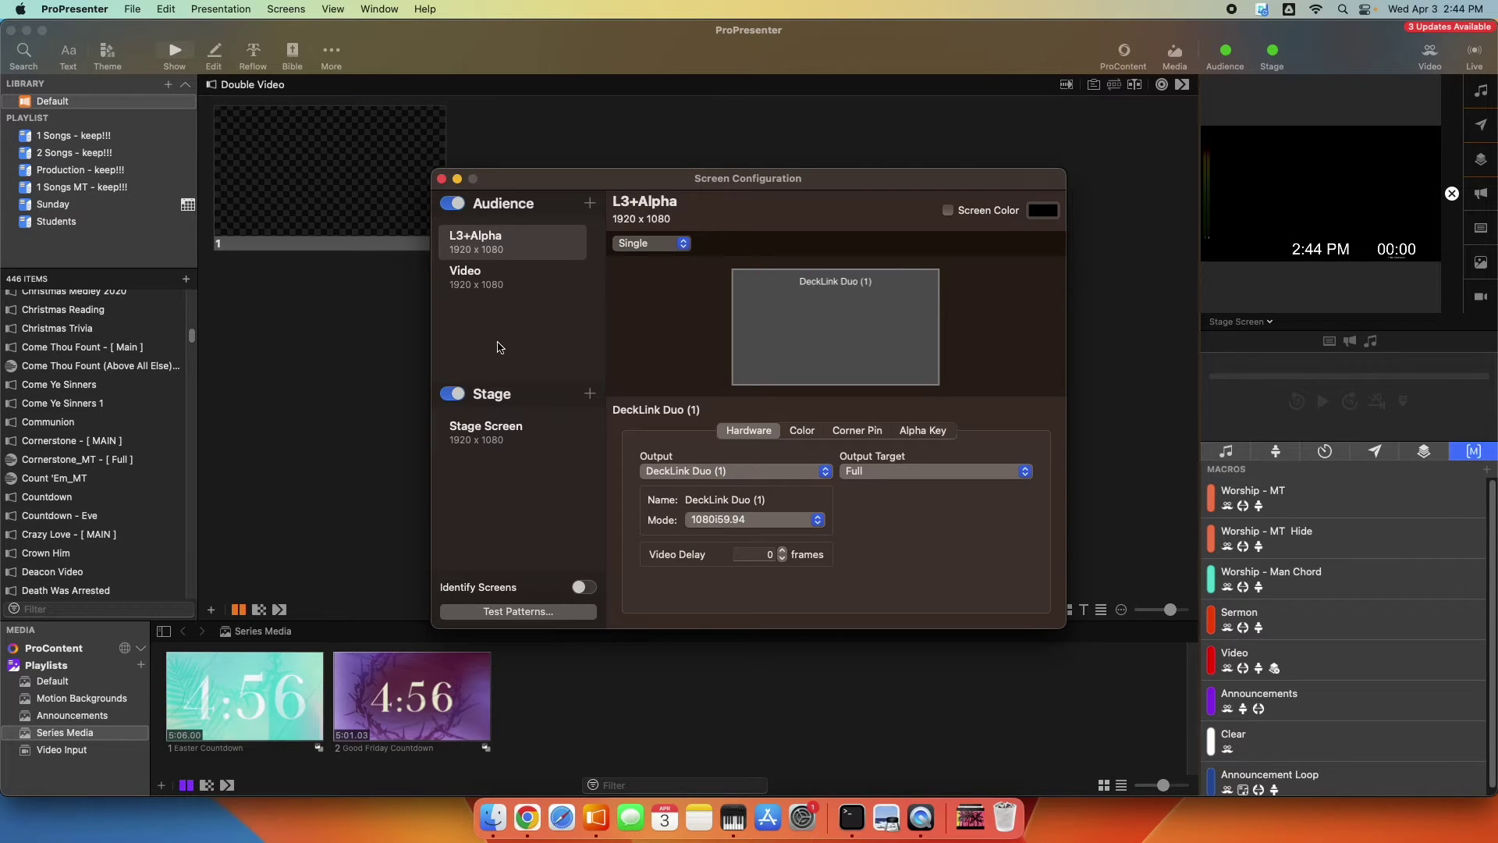
{"action": "left_click", "coordinate": [487, 238]}
{"action": "left_click", "coordinate": [482, 279]}
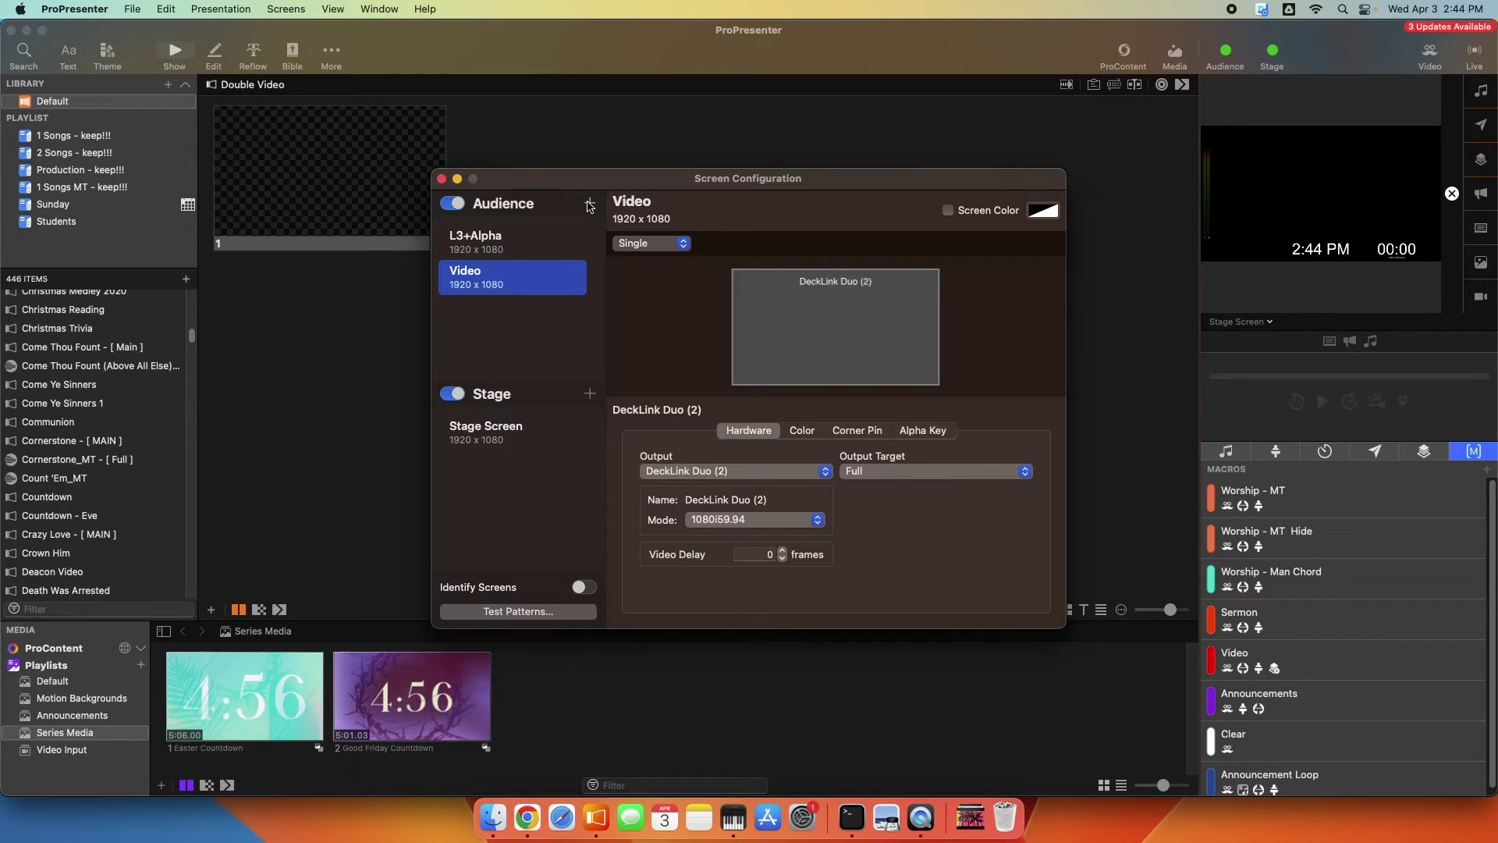
- Add a 1920 x 1080 placeholder audience screen named Second Video and close the window
{"action": "left_click", "coordinate": [589, 205]}
{"action": "mouse_move", "coordinate": [696, 477]}
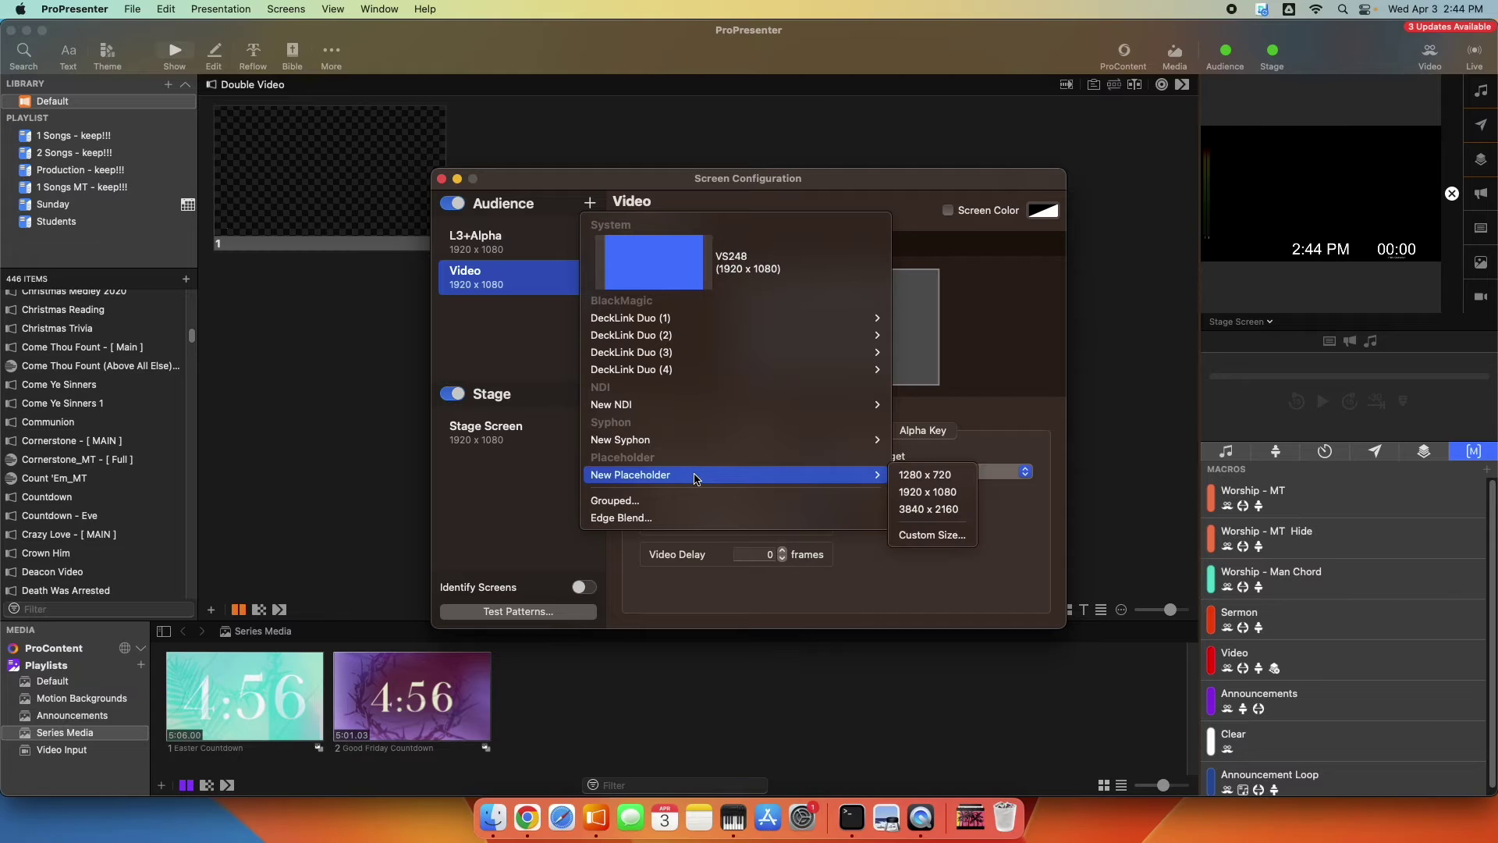
{"action": "left_click", "coordinate": [944, 492]}
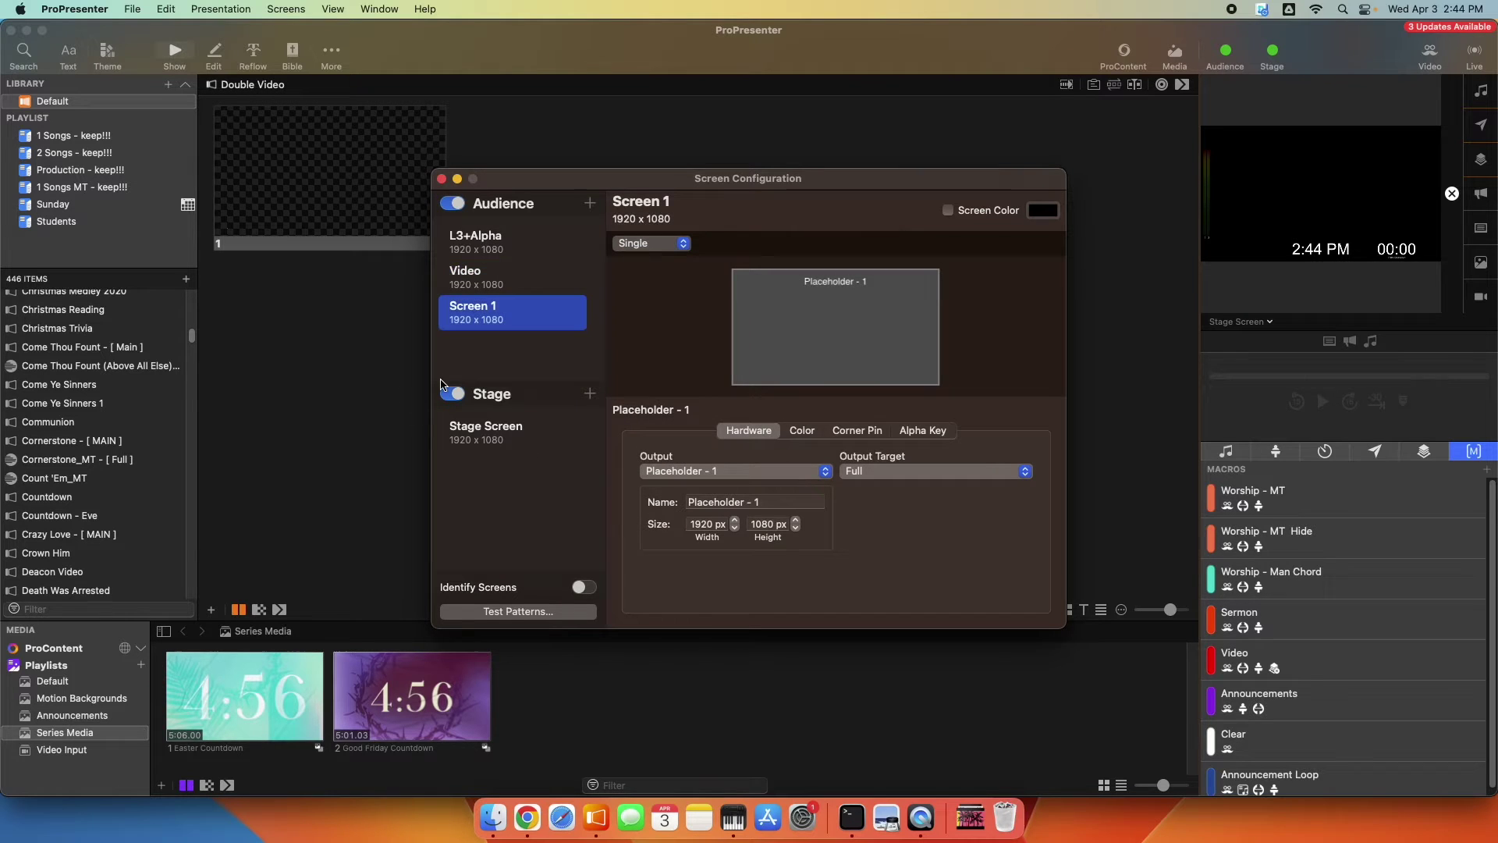
{"action": "right_click", "coordinate": [492, 323]}
{"action": "left_click", "coordinate": [503, 325]}
{"action": "type", "text": "Second "}
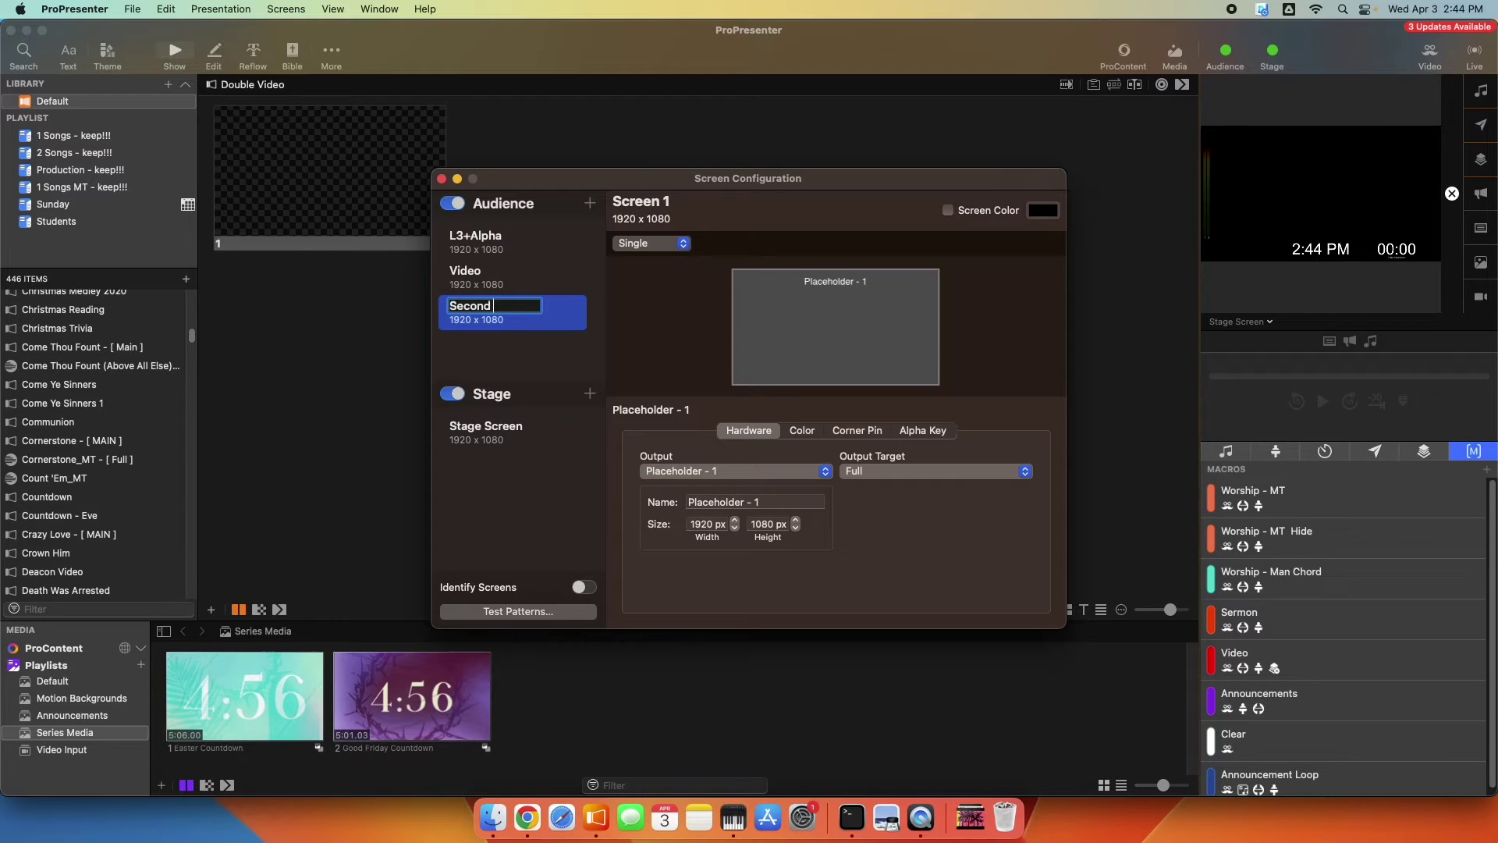
{"action": "type", "text": "Video"}
{"action": "key", "text": "Return"}
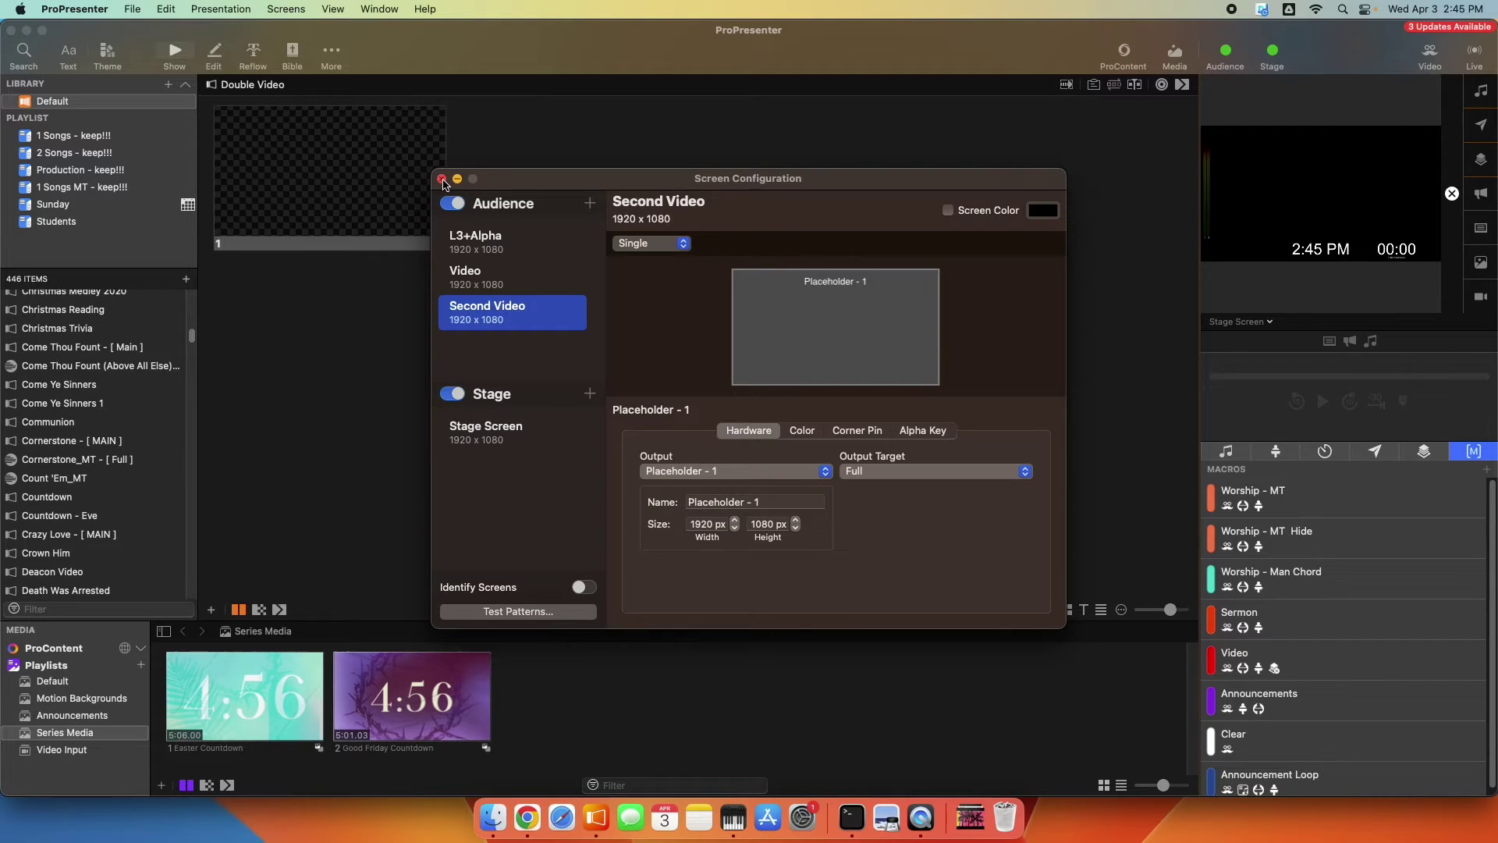
{"action": "left_click", "coordinate": [443, 179]}
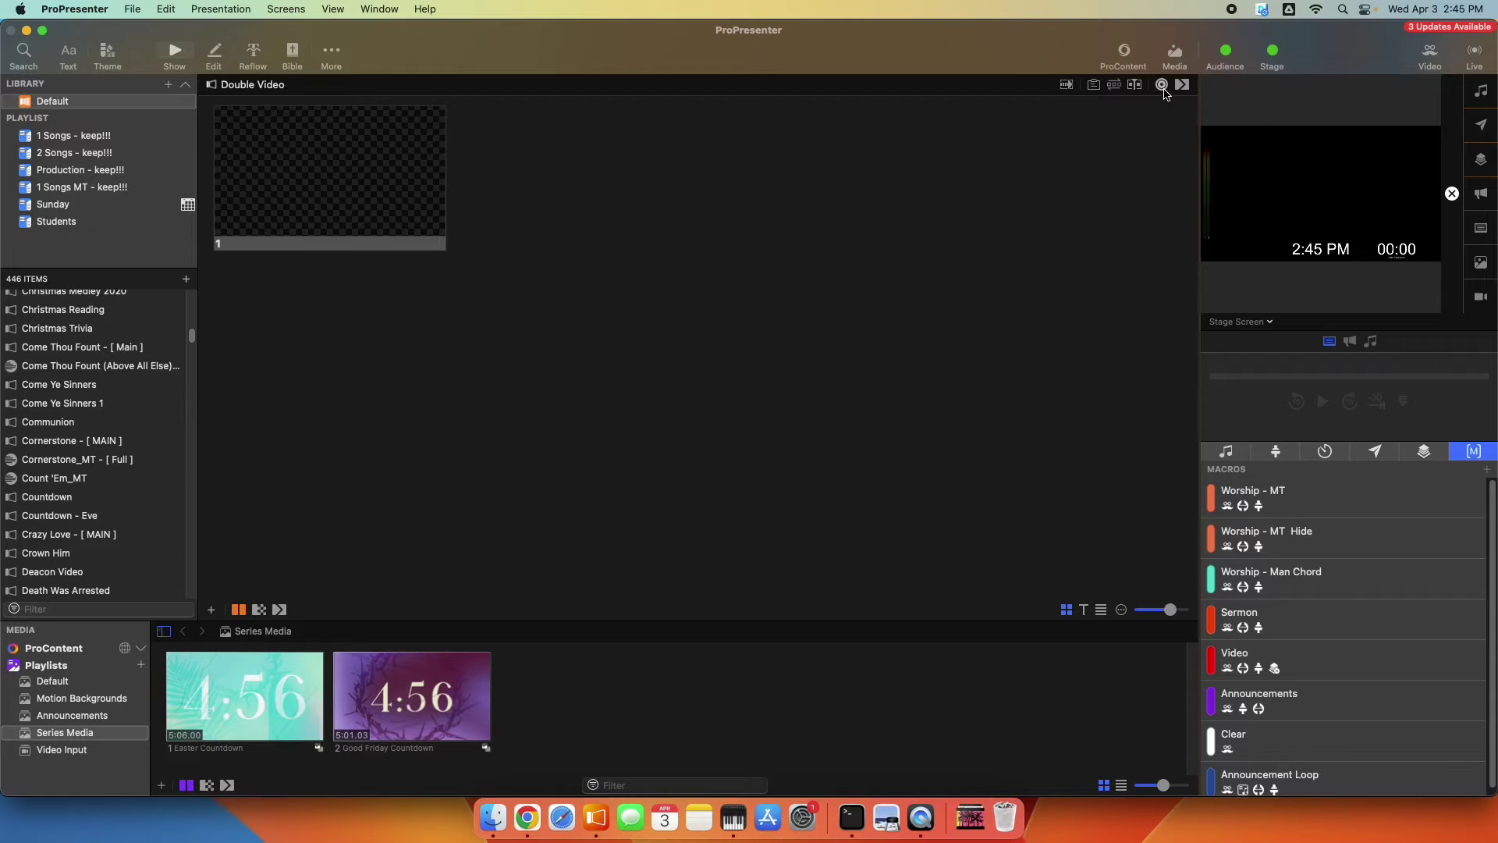
- Create a new look preset named 2 Videos in the looks editor
{"action": "left_click", "coordinate": [1163, 87]}
{"action": "left_click", "coordinate": [1177, 143]}
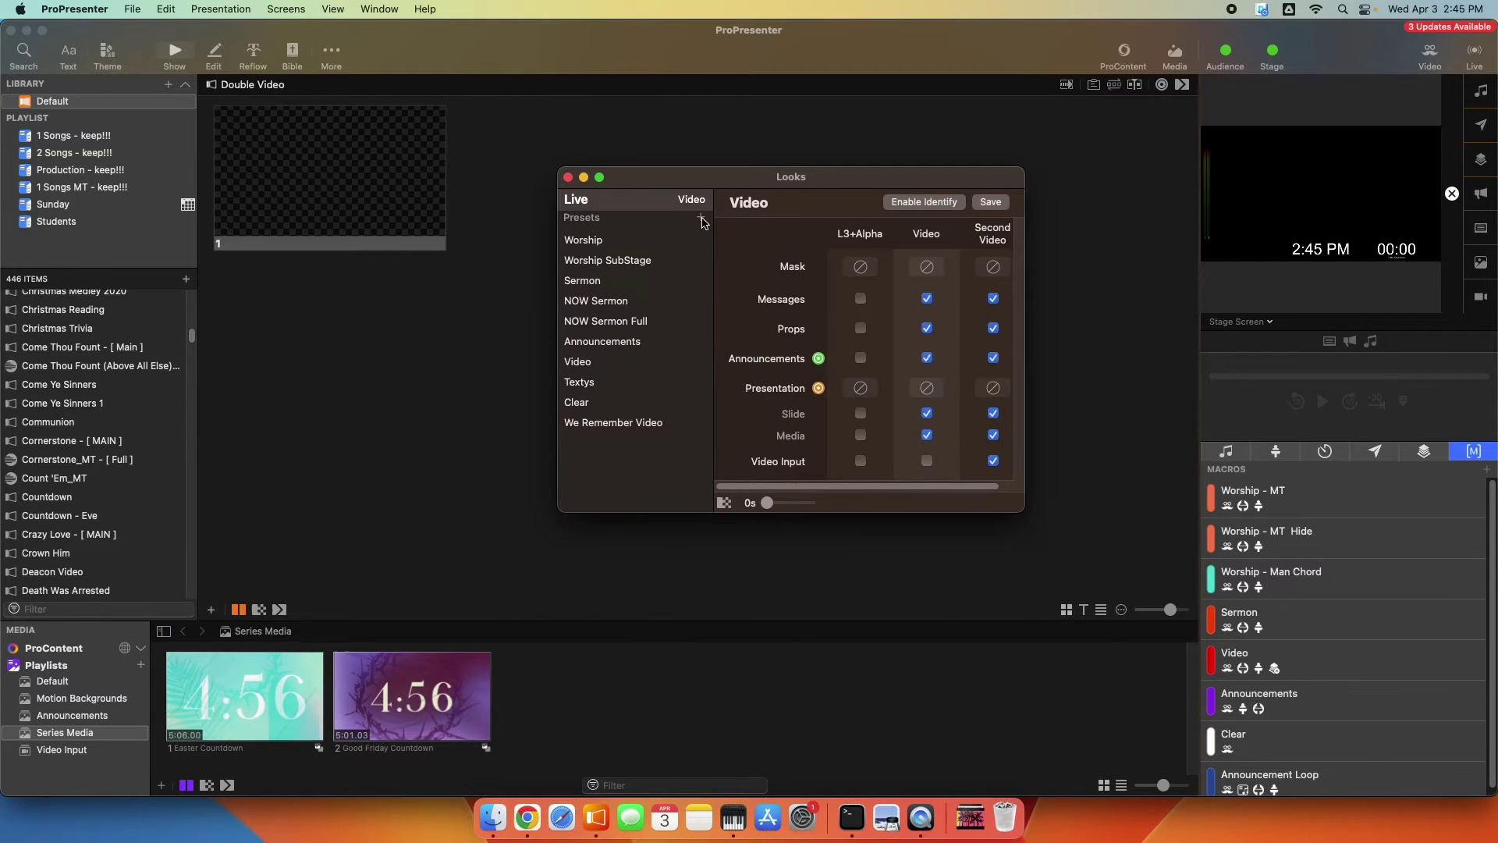
{"action": "left_click", "coordinate": [701, 217]}
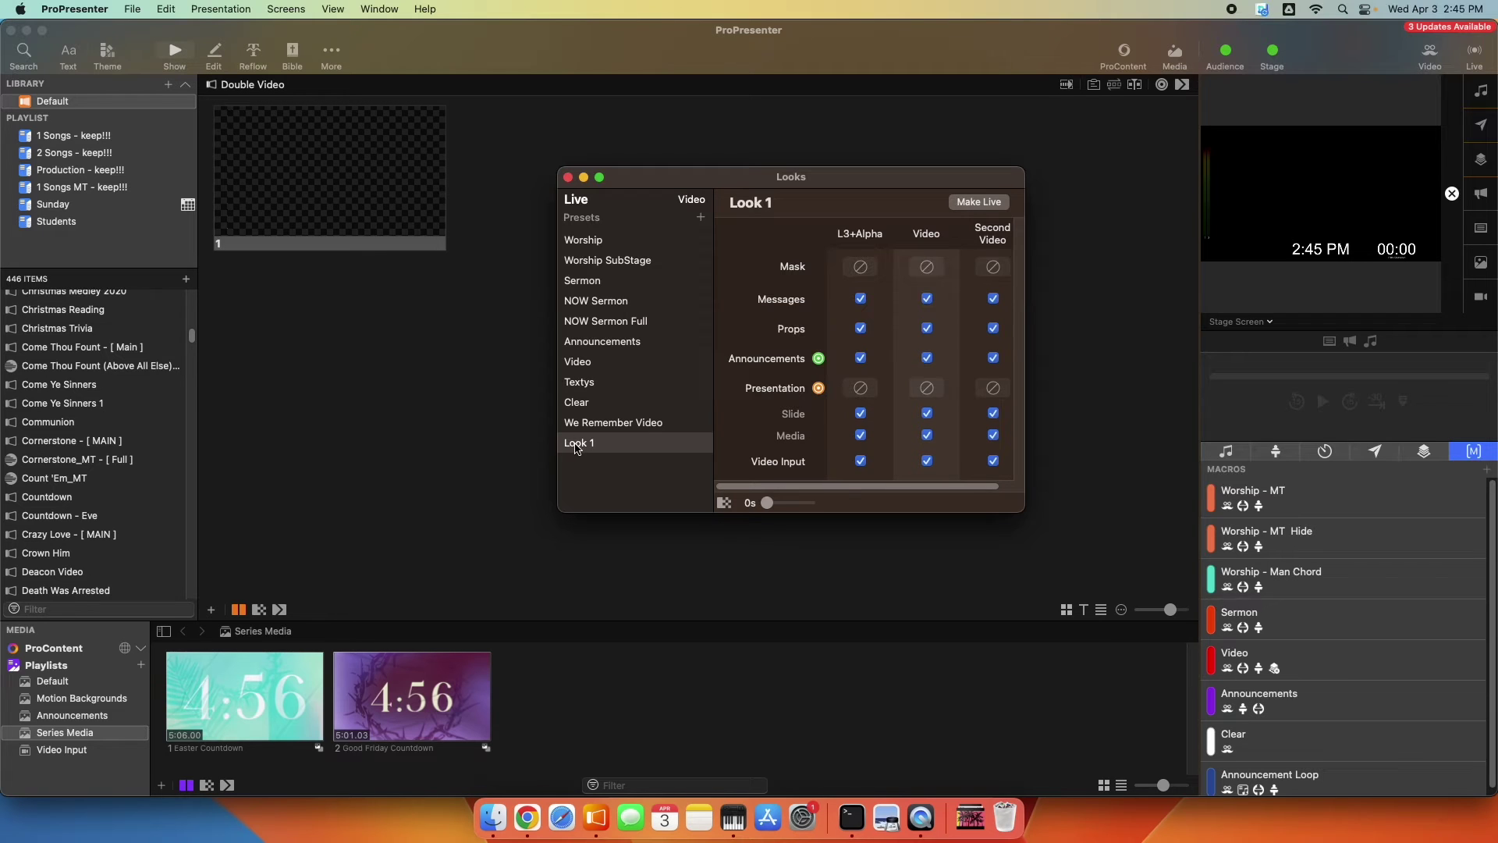
{"action": "right_click", "coordinate": [577, 448]}
{"action": "left_click", "coordinate": [597, 496]}
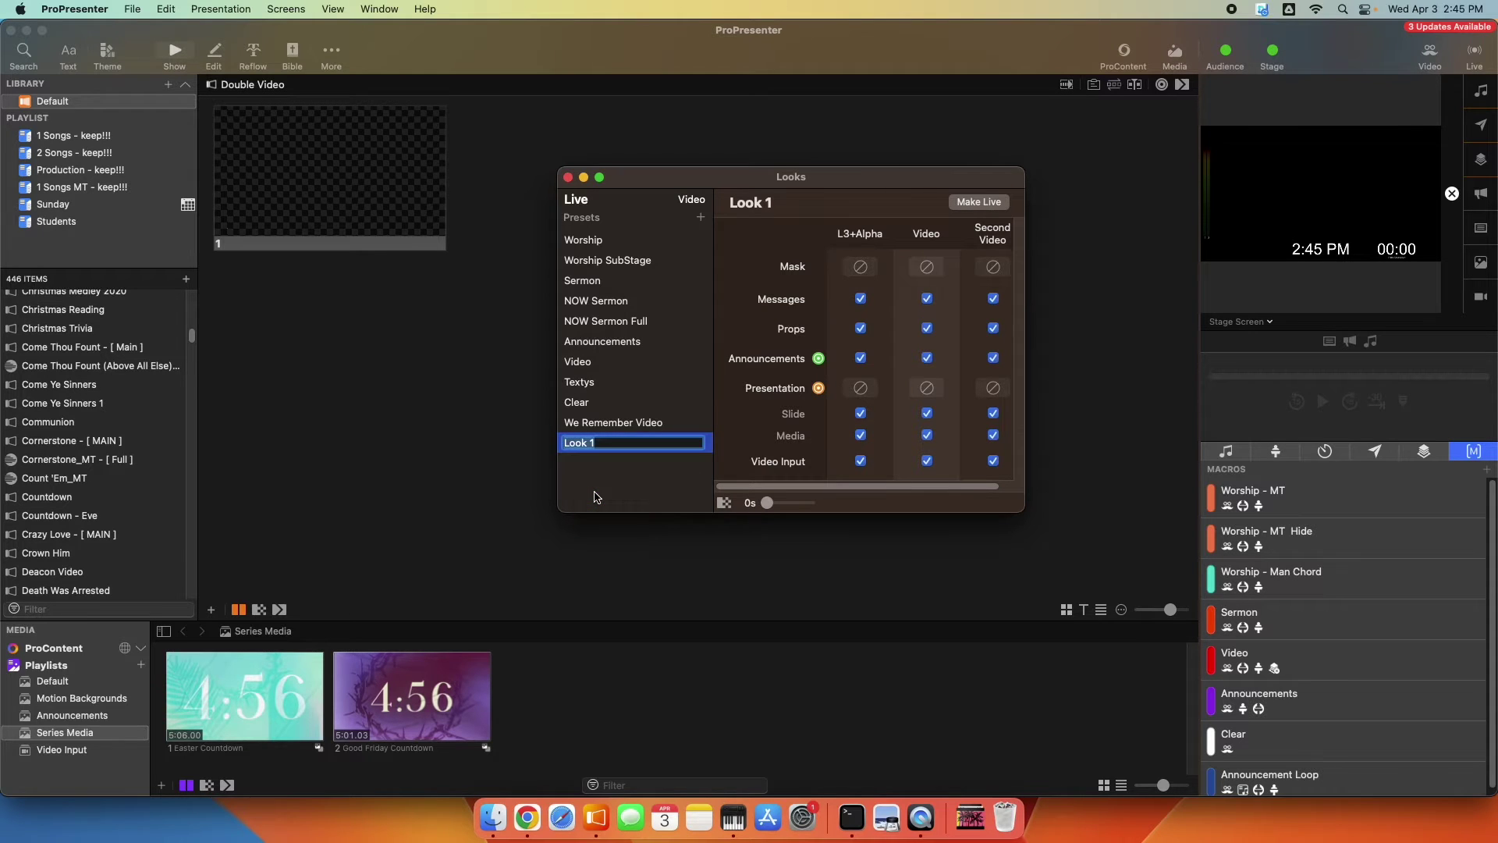
{"action": "type", "text": "2 Videos"}
{"action": "key", "text": "Return"}
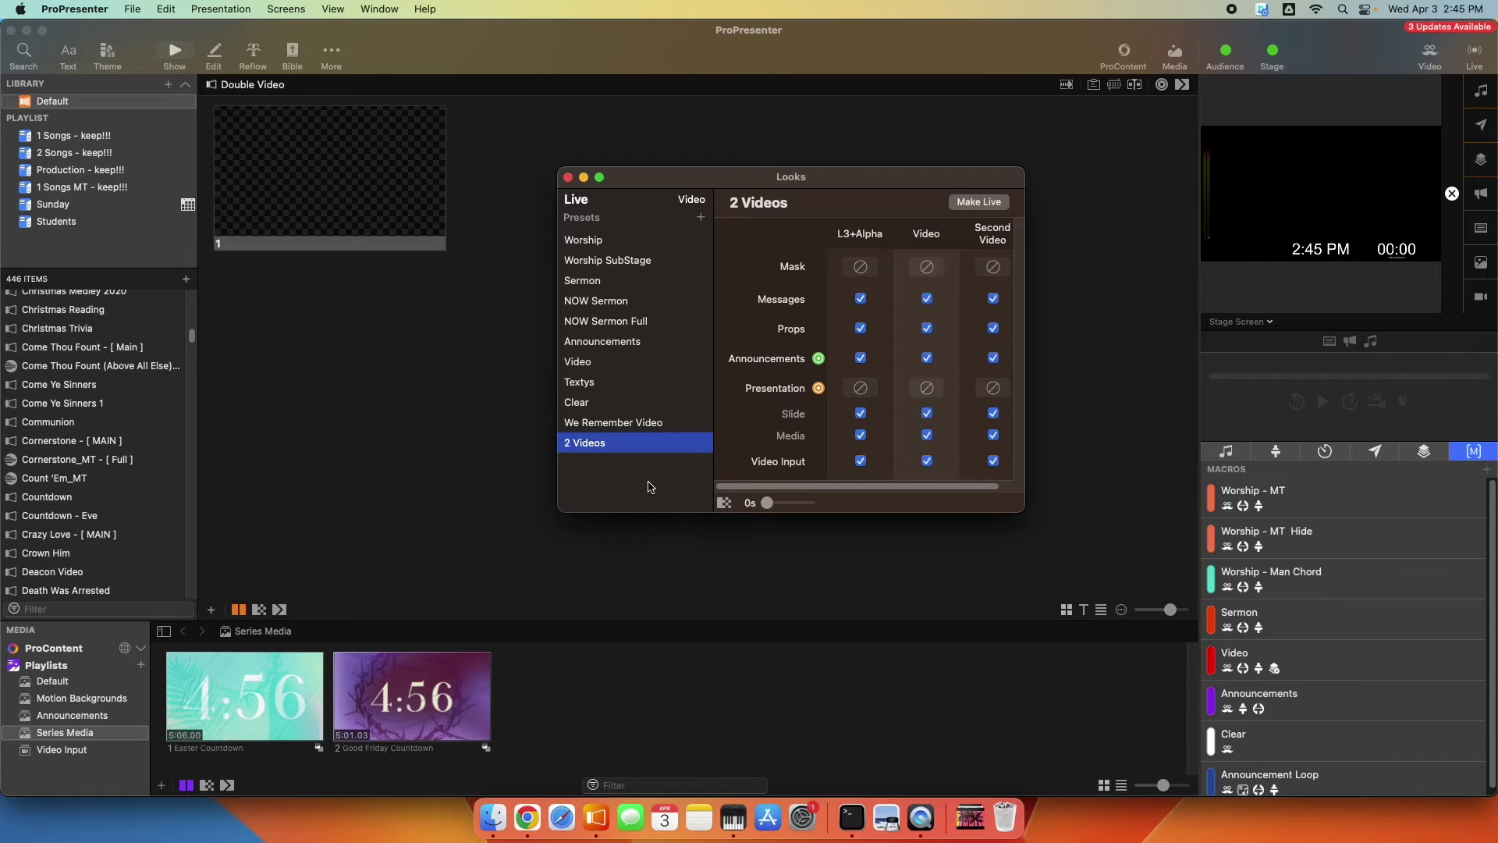
- Turn off messages, props, announcements and video input for both Video and Second Video outputs
{"action": "scroll", "coordinate": [891, 497], "scroll_direction": "right", "scroll_amount": 2}
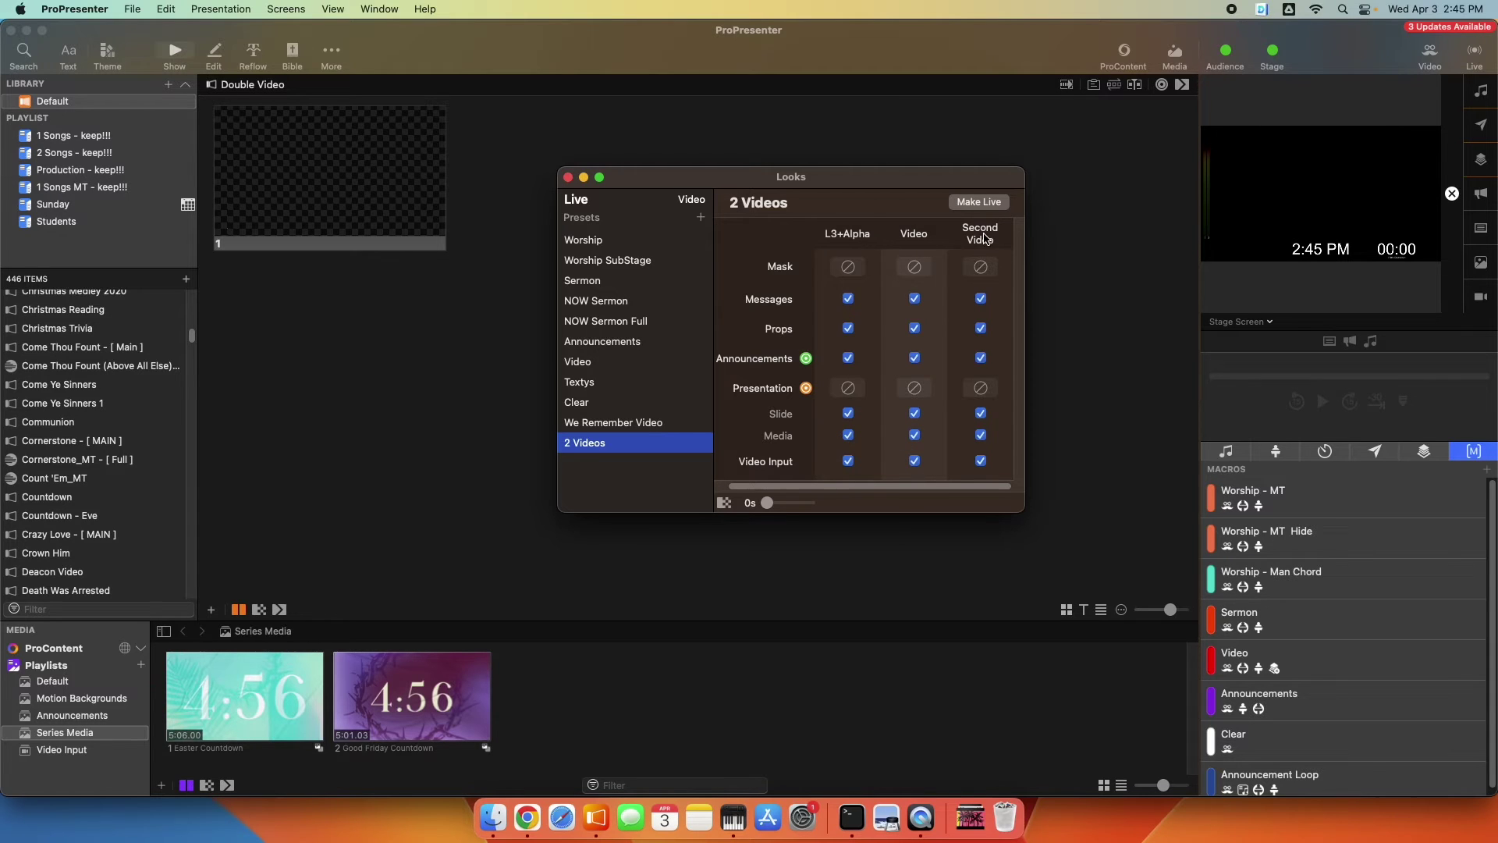
{"action": "left_click", "coordinate": [914, 299]}
{"action": "left_click", "coordinate": [915, 328]}
{"action": "left_click", "coordinate": [914, 357]}
{"action": "left_click", "coordinate": [981, 298]}
{"action": "left_click", "coordinate": [981, 328]}
{"action": "left_click", "coordinate": [981, 358]}
{"action": "left_click", "coordinate": [915, 460]}
{"action": "left_click", "coordinate": [982, 462]}
- Make Video show slides without media and Second Video show media without slides
{"action": "left_click", "coordinate": [915, 436]}
{"action": "left_click", "coordinate": [915, 411]}
{"action": "left_click", "coordinate": [982, 414]}
{"action": "left_click", "coordinate": [982, 436]}
{"action": "left_click", "coordinate": [569, 178]}
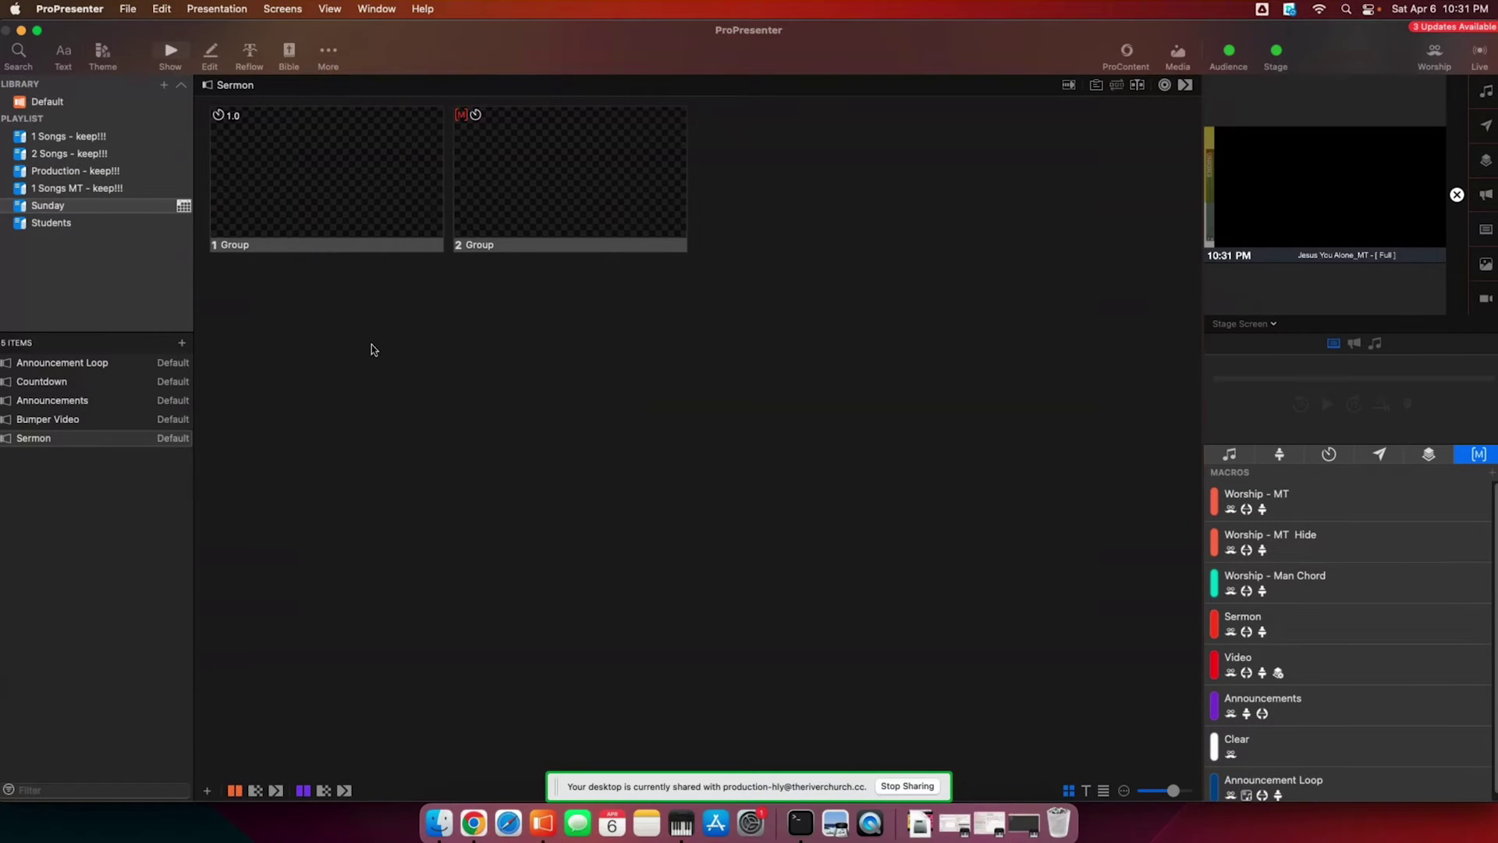
- Open the Stage Editor and create a new Blank stage layout, ready to add objects
{"action": "left_click", "coordinate": [330, 52]}
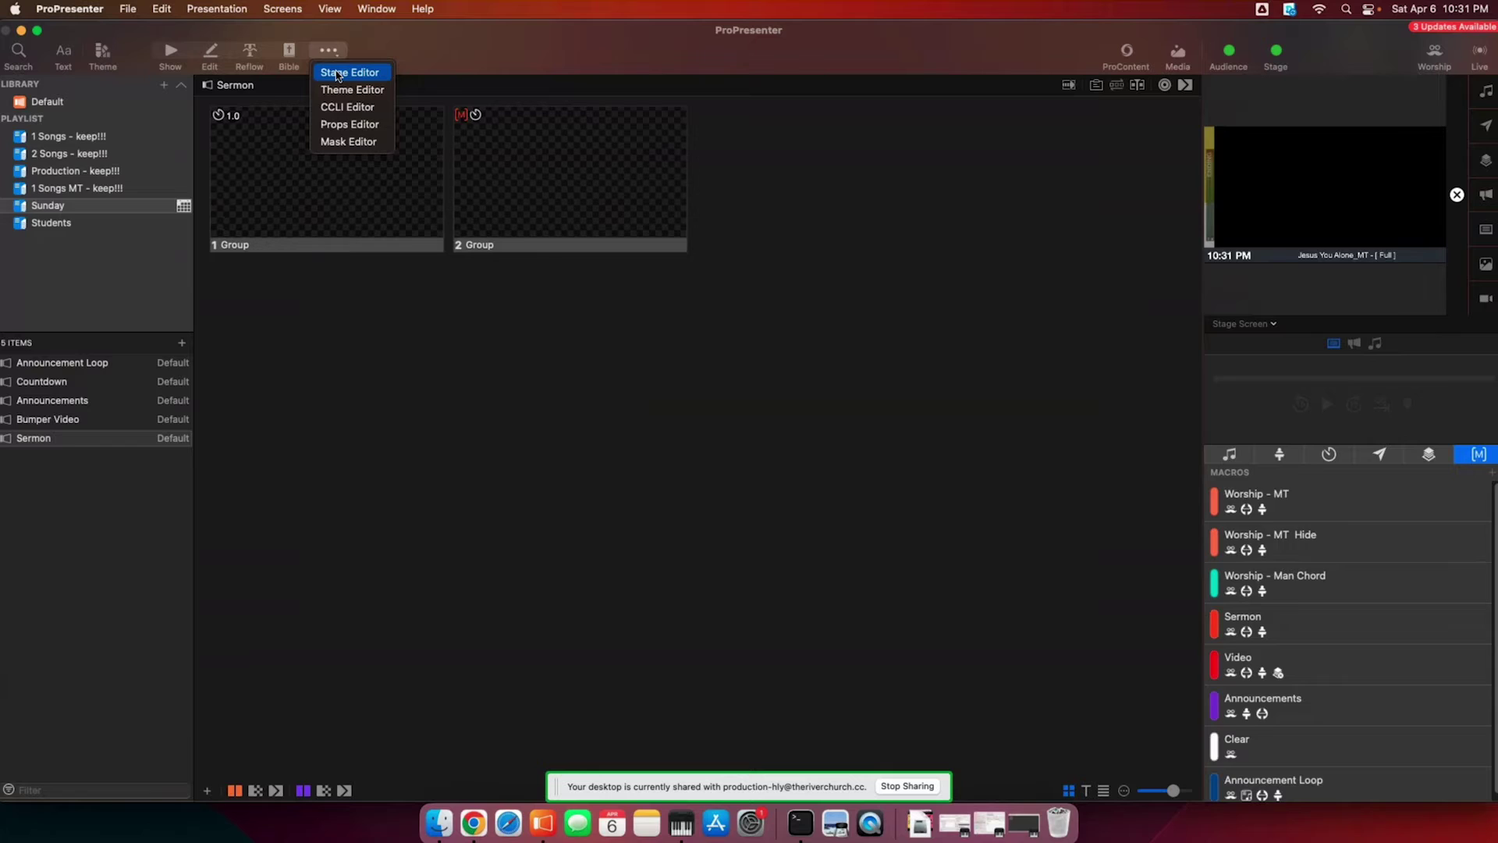
{"action": "left_click", "coordinate": [338, 75]}
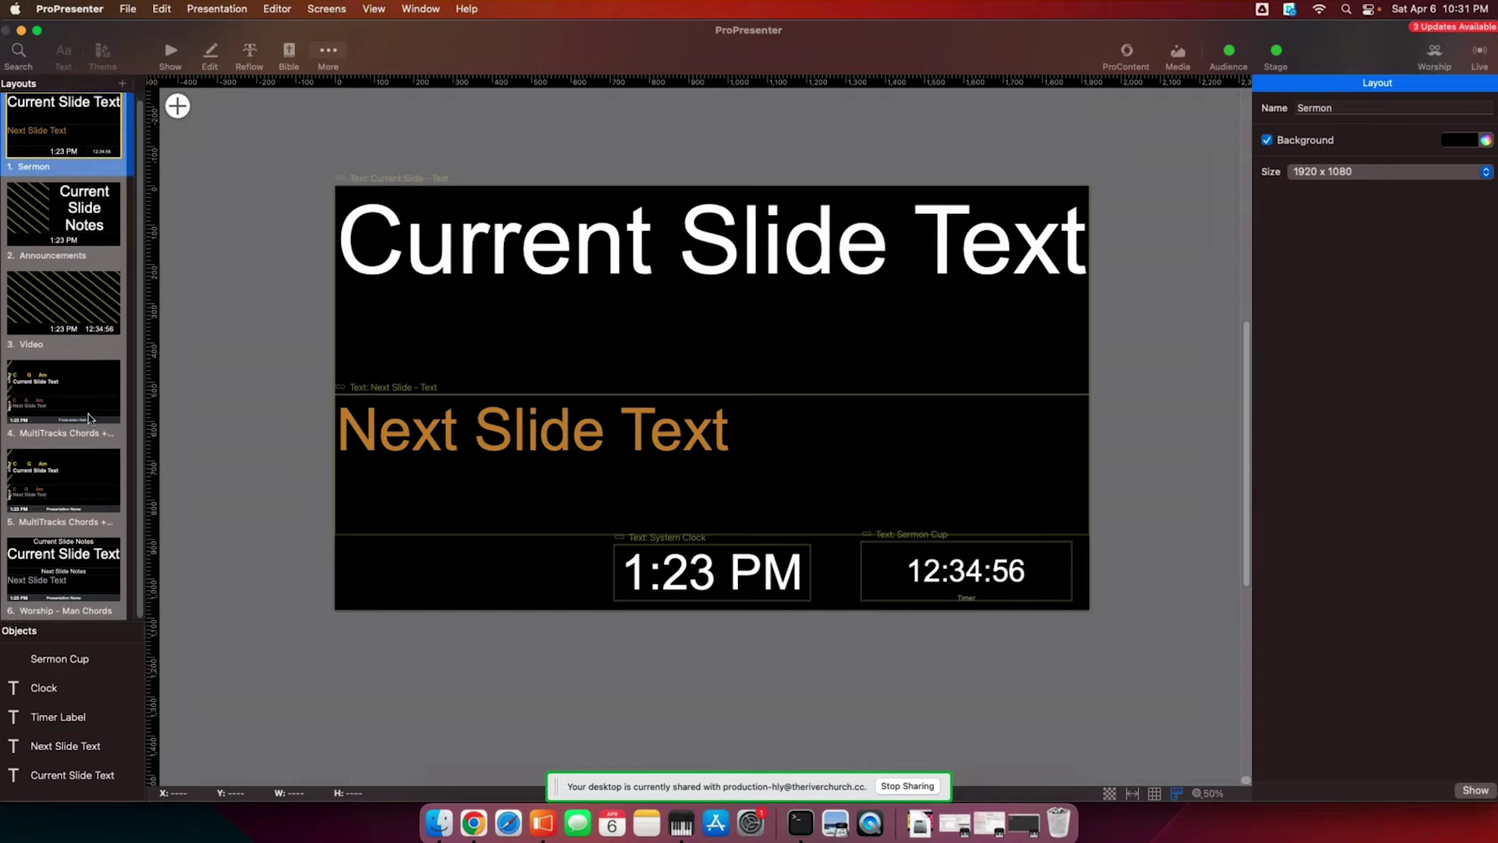
{"action": "left_click", "coordinate": [123, 83]}
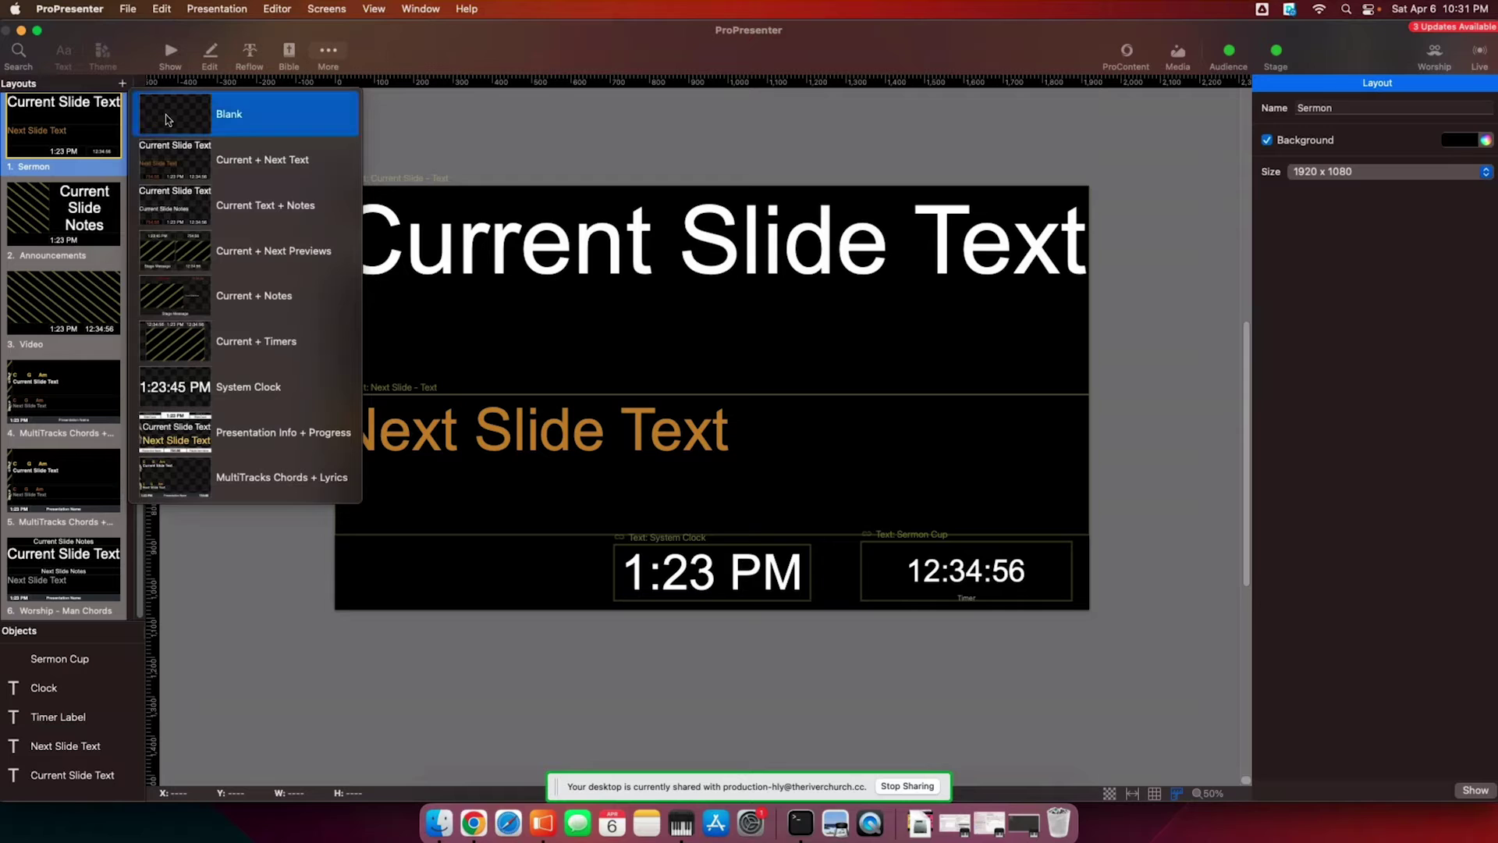
{"action": "left_click", "coordinate": [172, 124]}
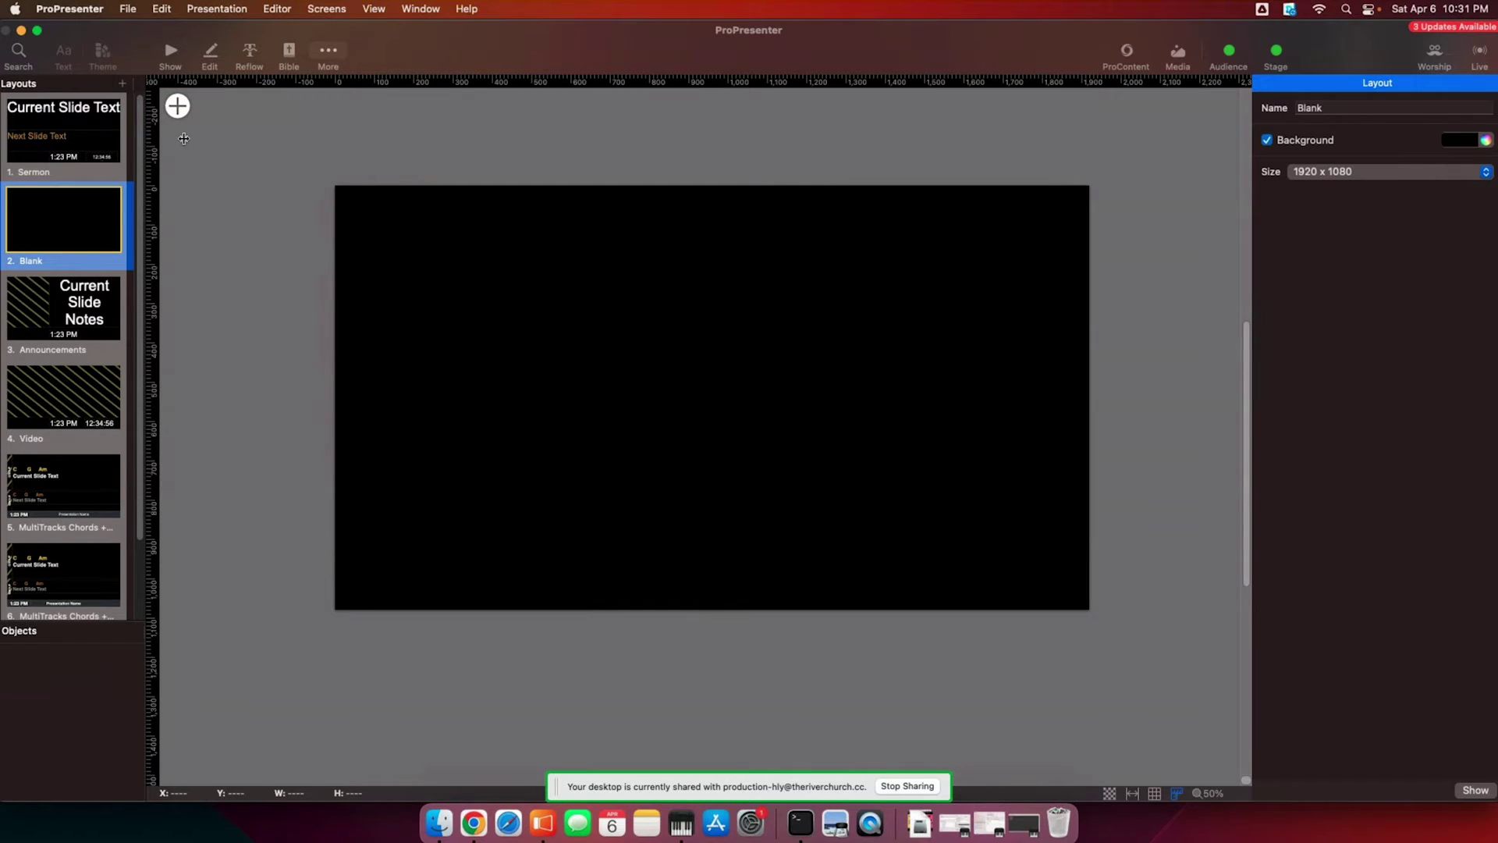
{"action": "left_click", "coordinate": [178, 109]}
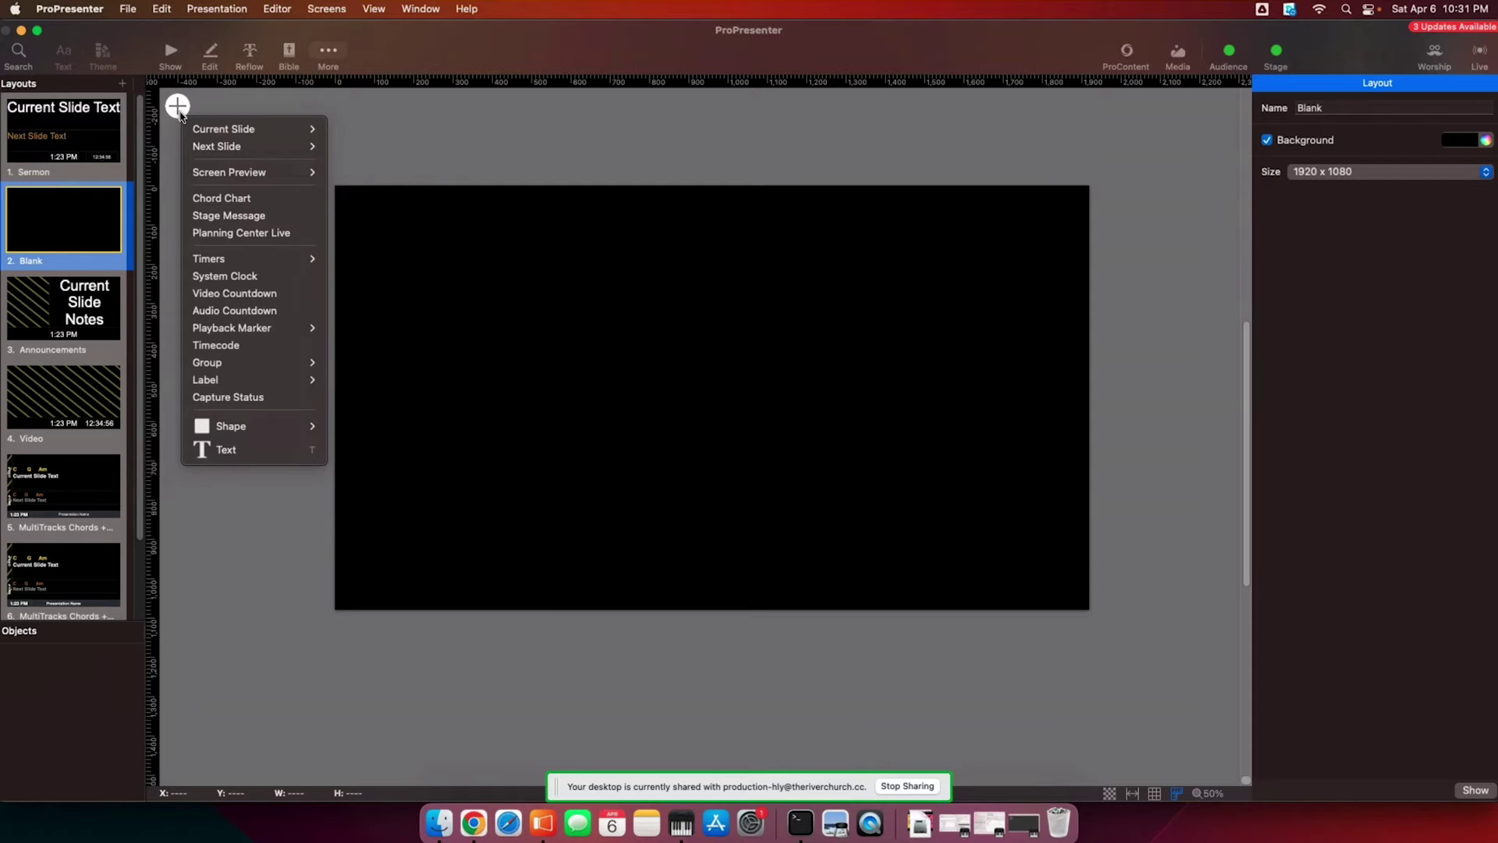
{"action": "mouse_move", "coordinate": [218, 174]}
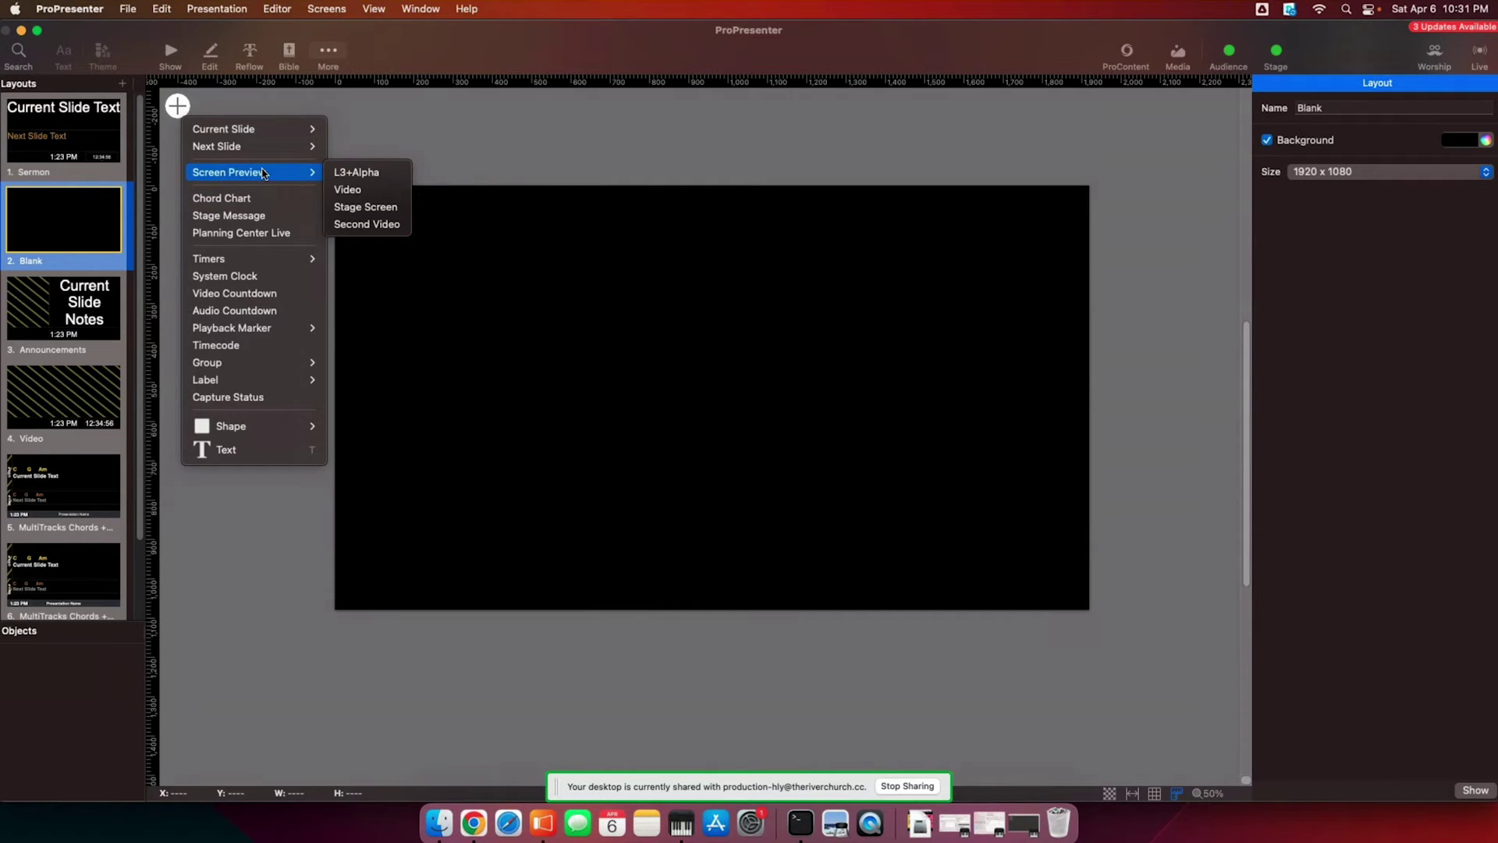
- Add a Second Video screen preview to the layout's top-left corner and shorten it
{"action": "left_click", "coordinate": [353, 226]}
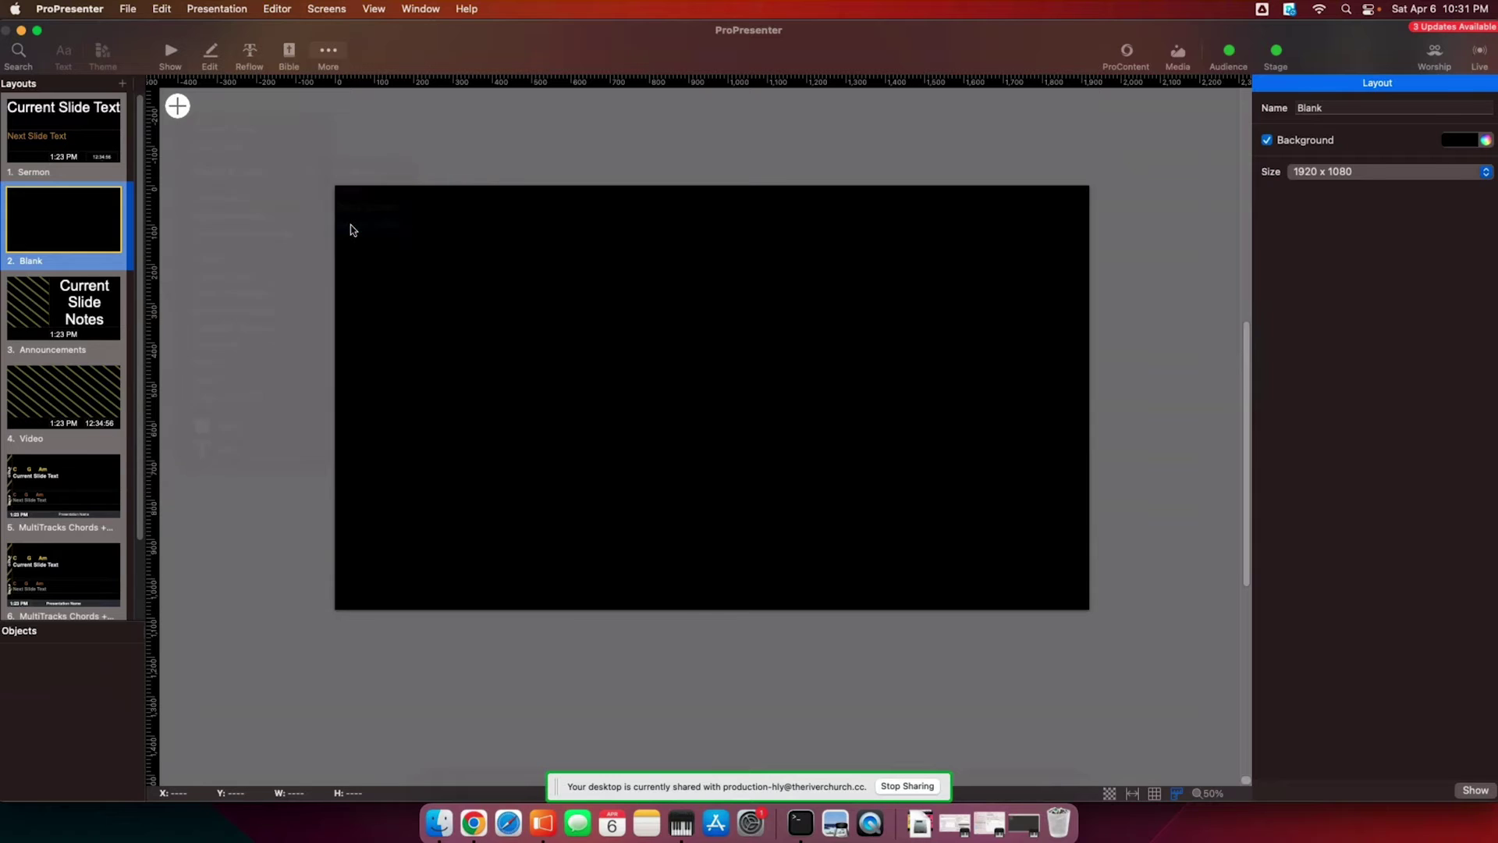
{"action": "left_click_drag", "start_coordinate": [708, 404], "coordinate": [1088, 611]}
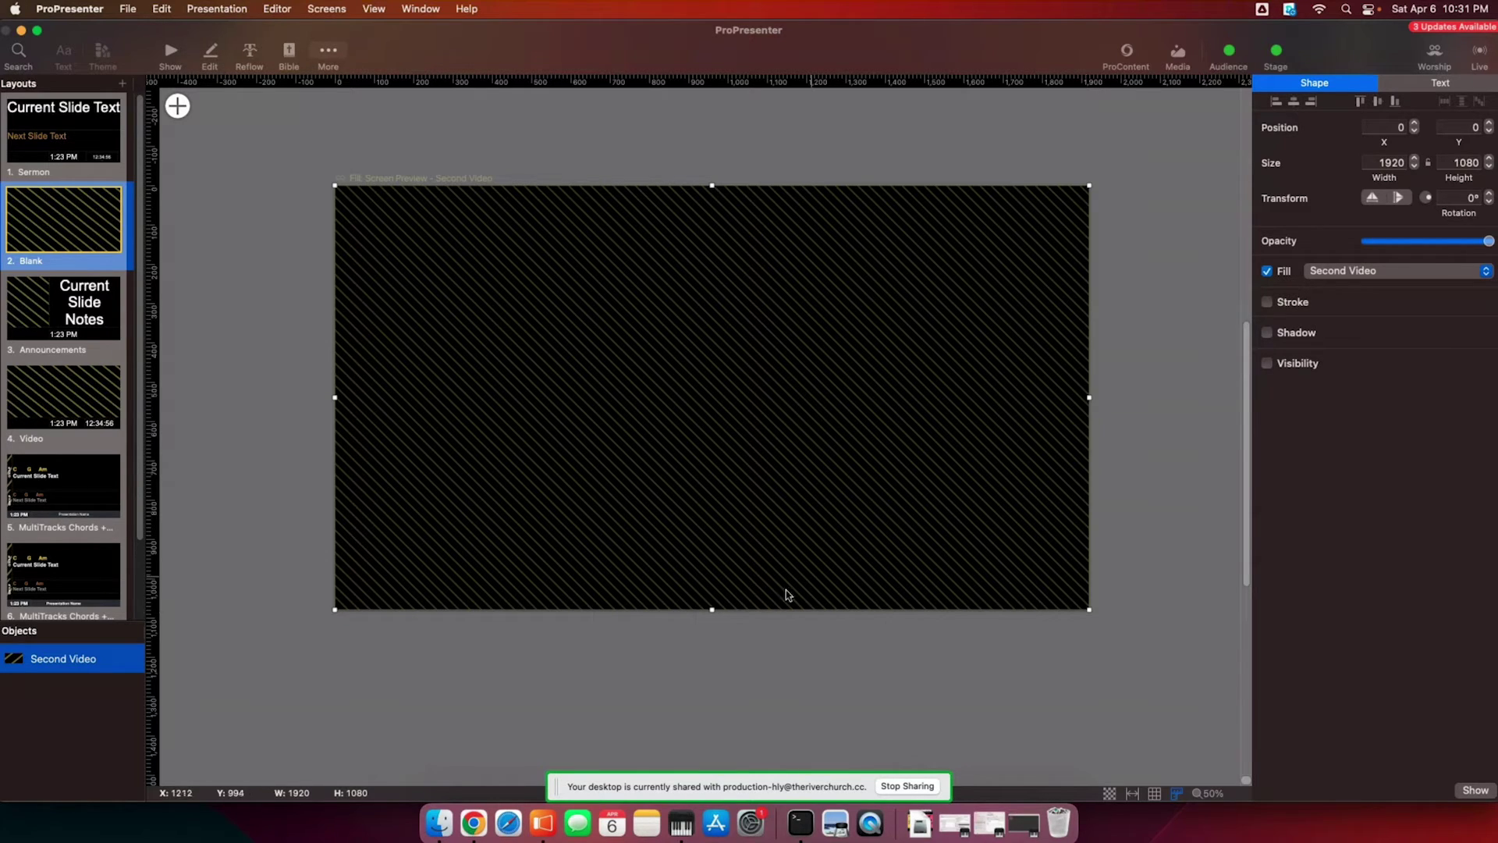
{"action": "left_click_drag", "start_coordinate": [712, 609], "coordinate": [709, 532]}
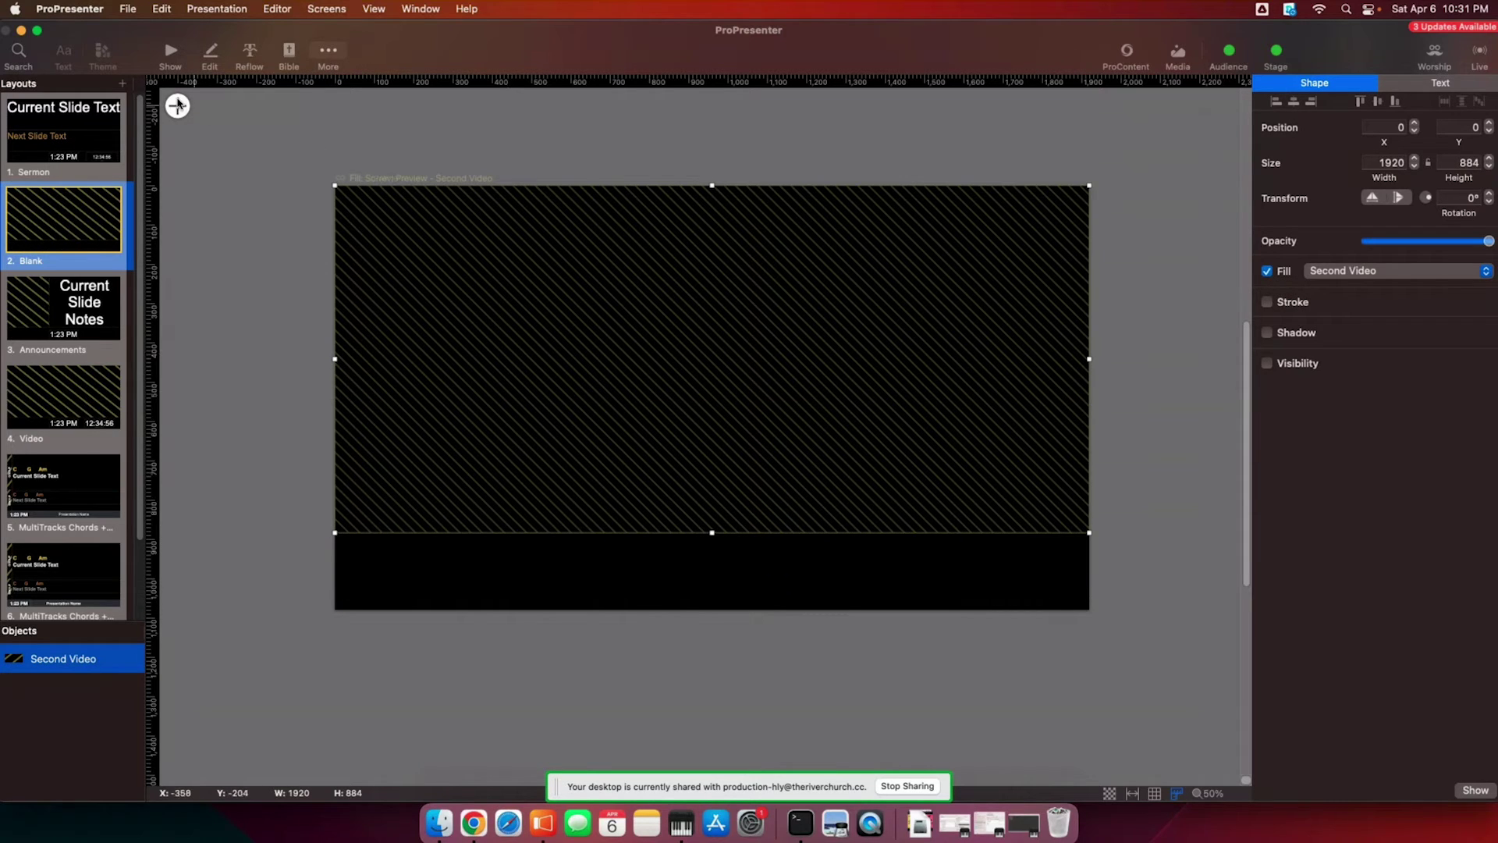
- Shrink the System Clock to a short bottom strip with 85-point text, then return to Show view
{"action": "left_click", "coordinate": [177, 107]}
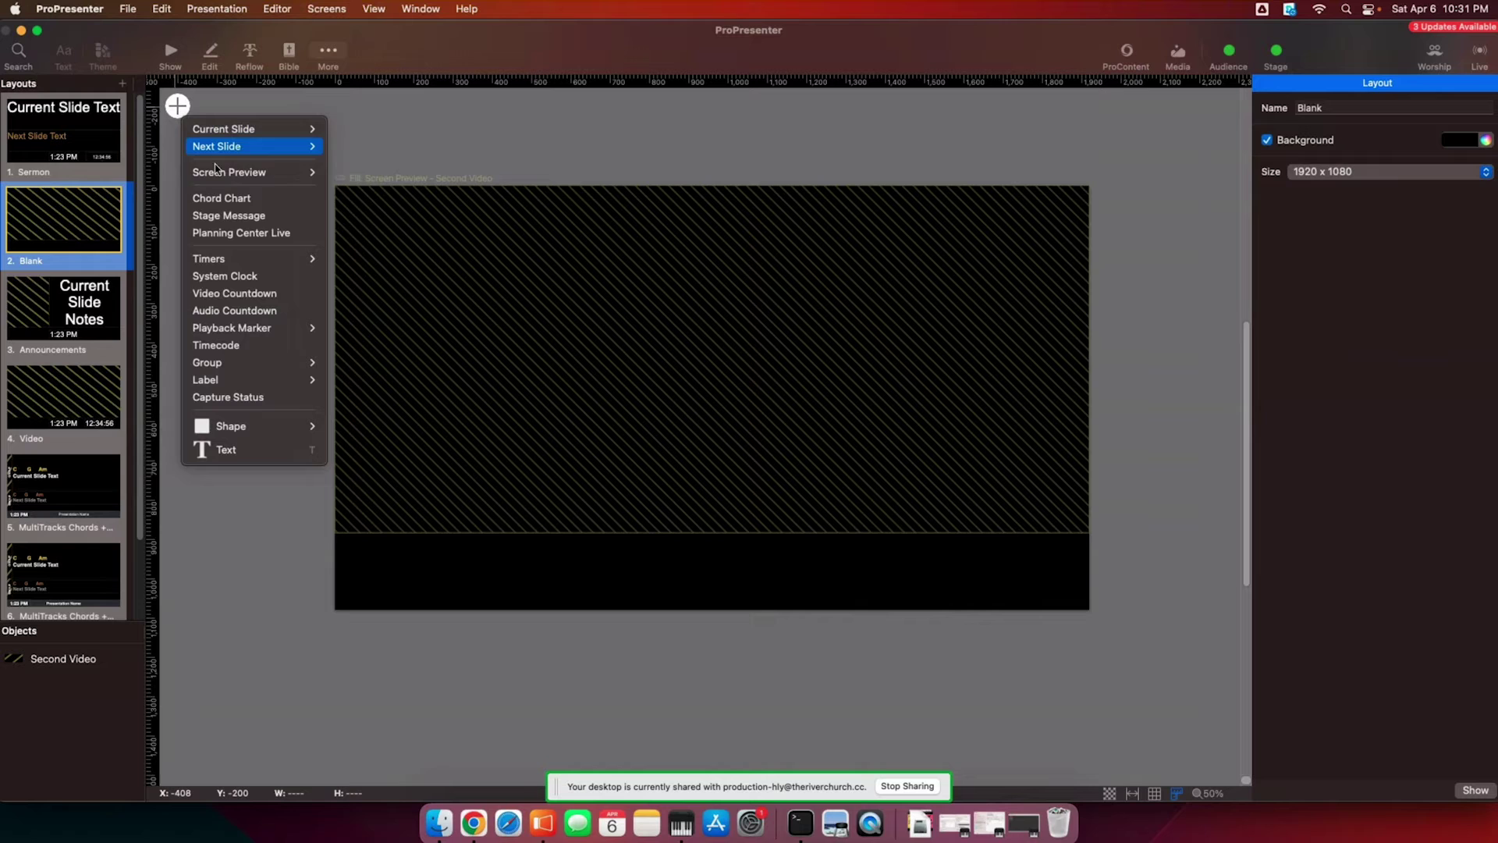
{"action": "left_click", "coordinate": [479, 333]}
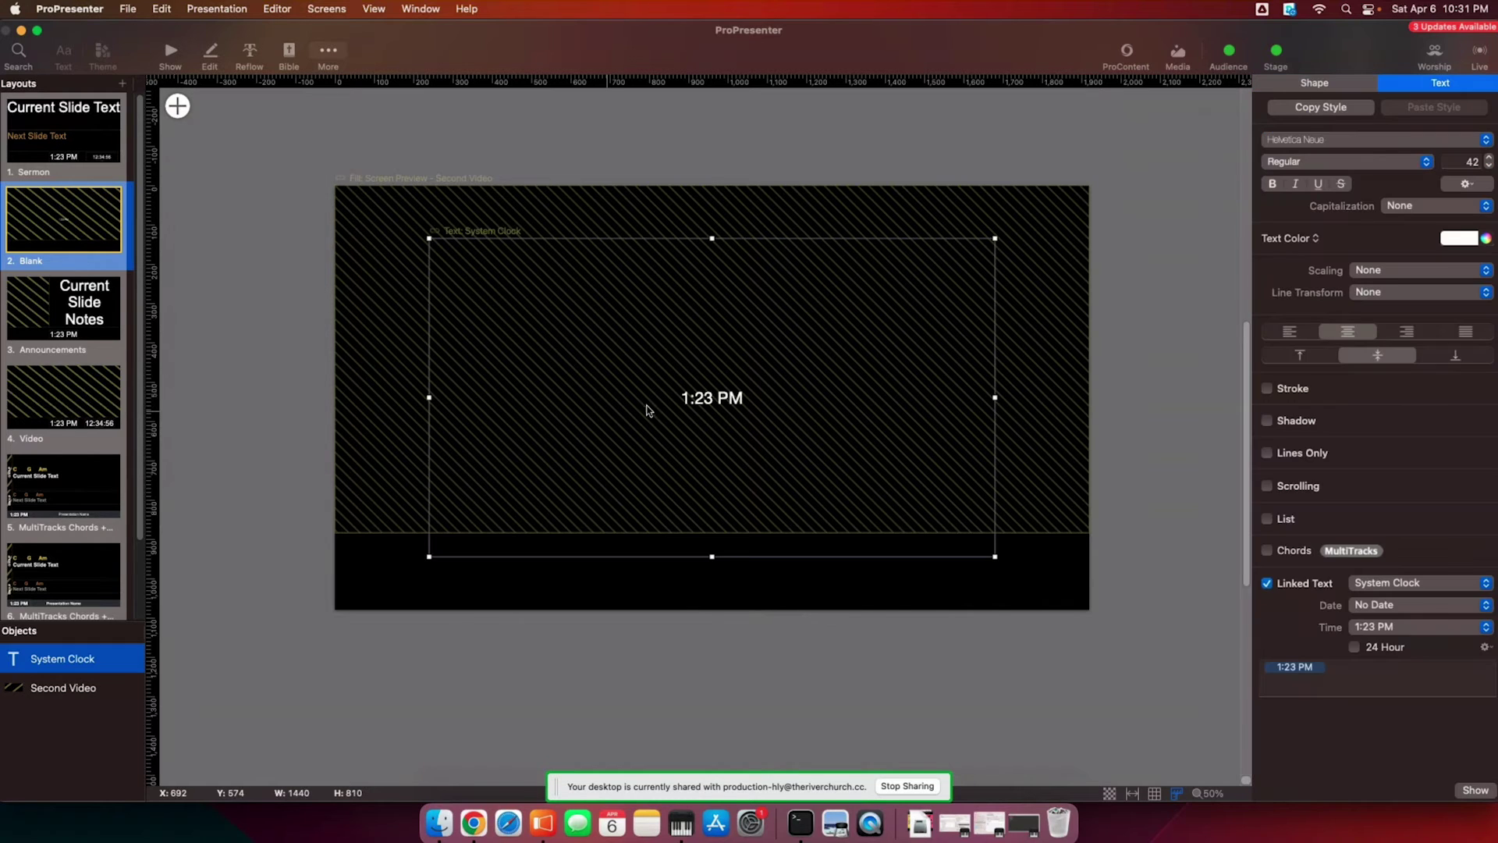
{"action": "left_click_drag", "start_coordinate": [712, 241], "coordinate": [712, 580]}
{"action": "left_click_drag", "start_coordinate": [1491, 161], "coordinate": [1490, 162]}
{"action": "left_click", "coordinate": [1165, 279]}
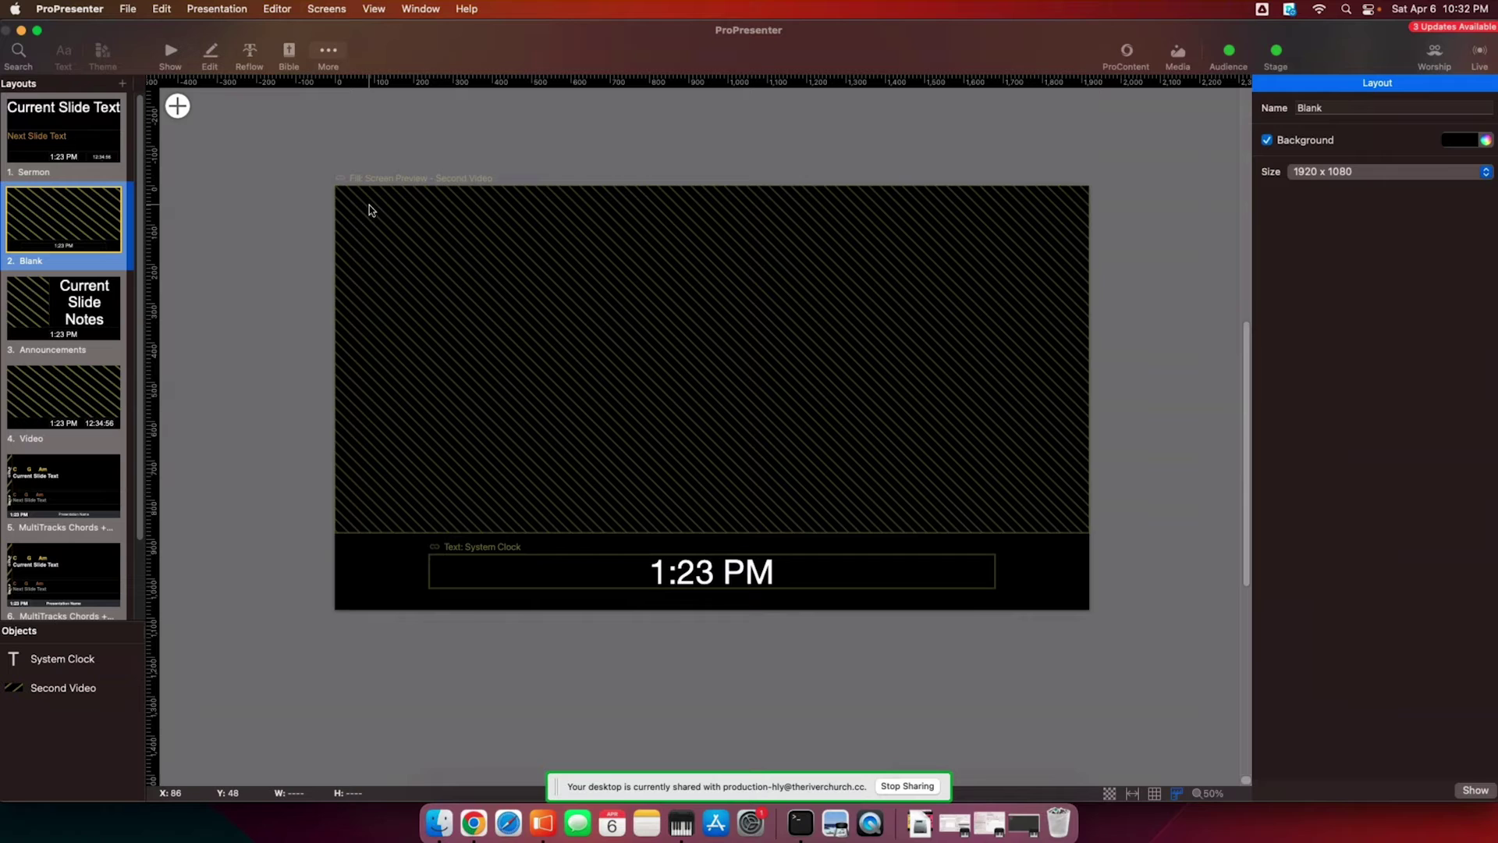
{"action": "left_click", "coordinate": [169, 53]}
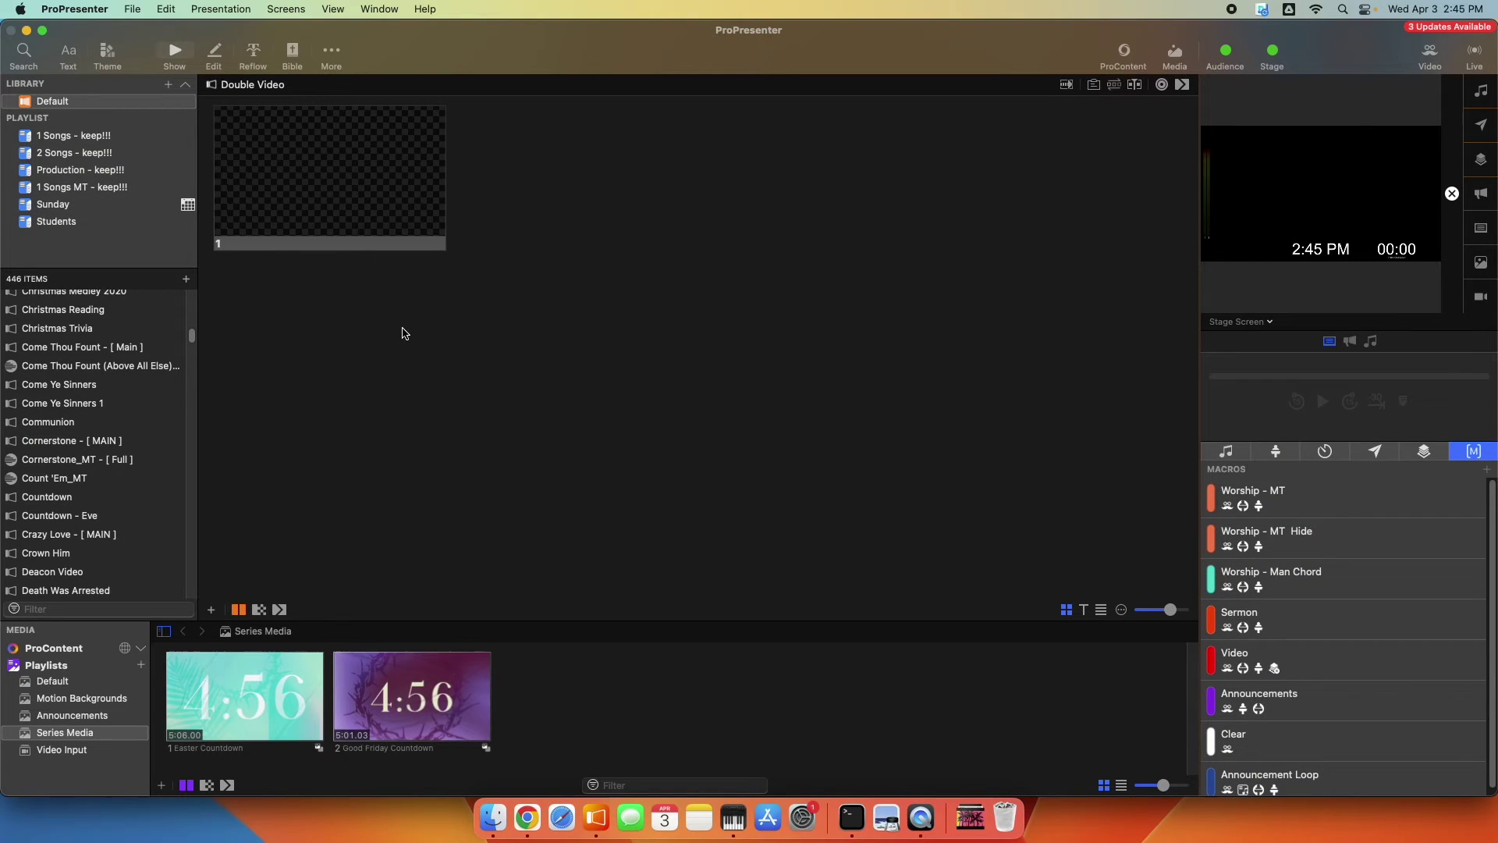
- Replace the blank slide with a slide playing the Easter Countdown video
{"action": "right_click", "coordinate": [355, 233]}
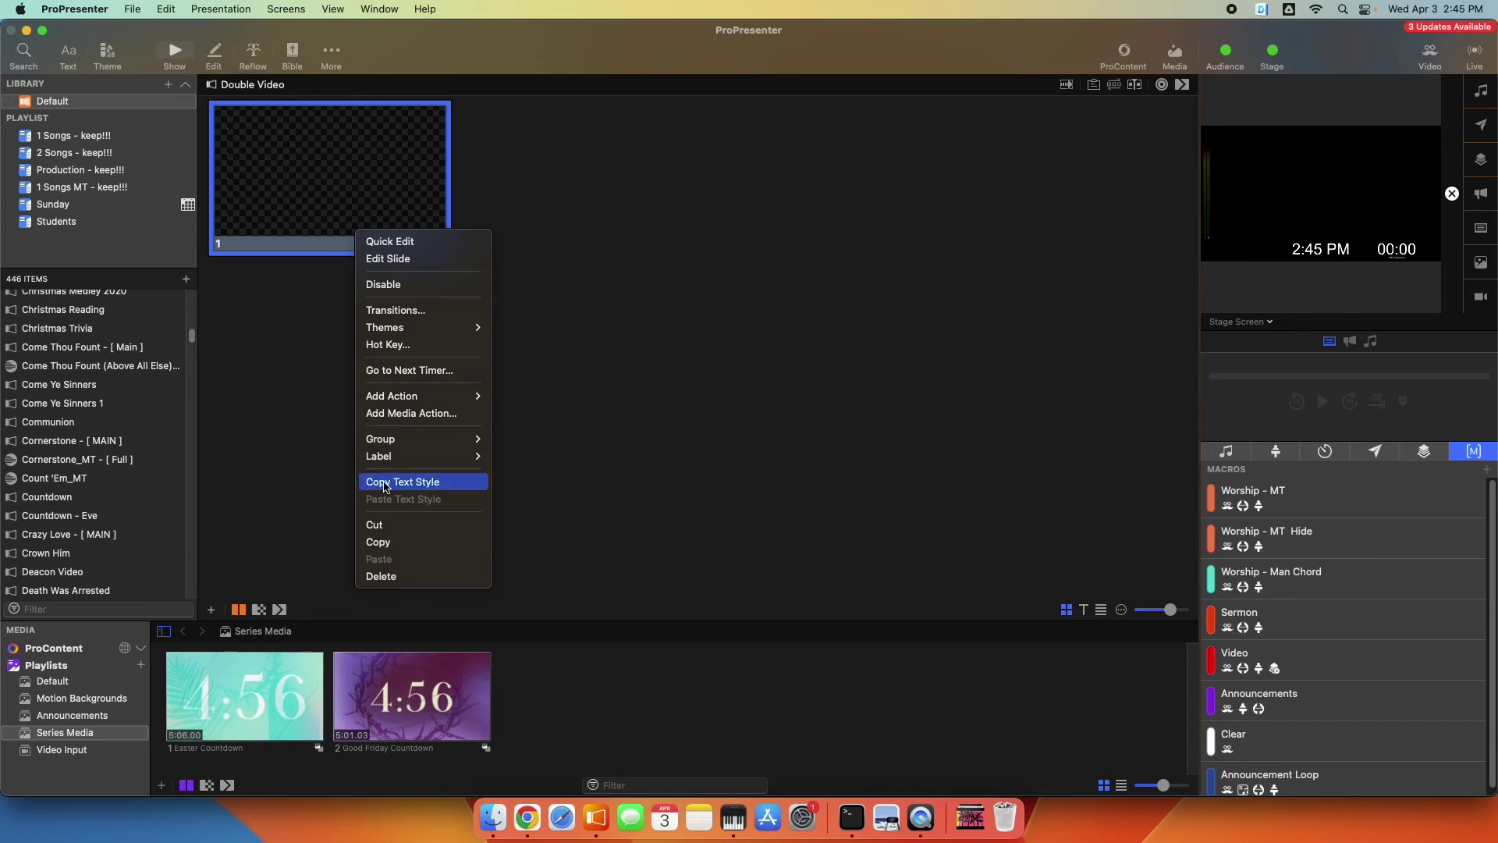
{"action": "left_click", "coordinate": [393, 577]}
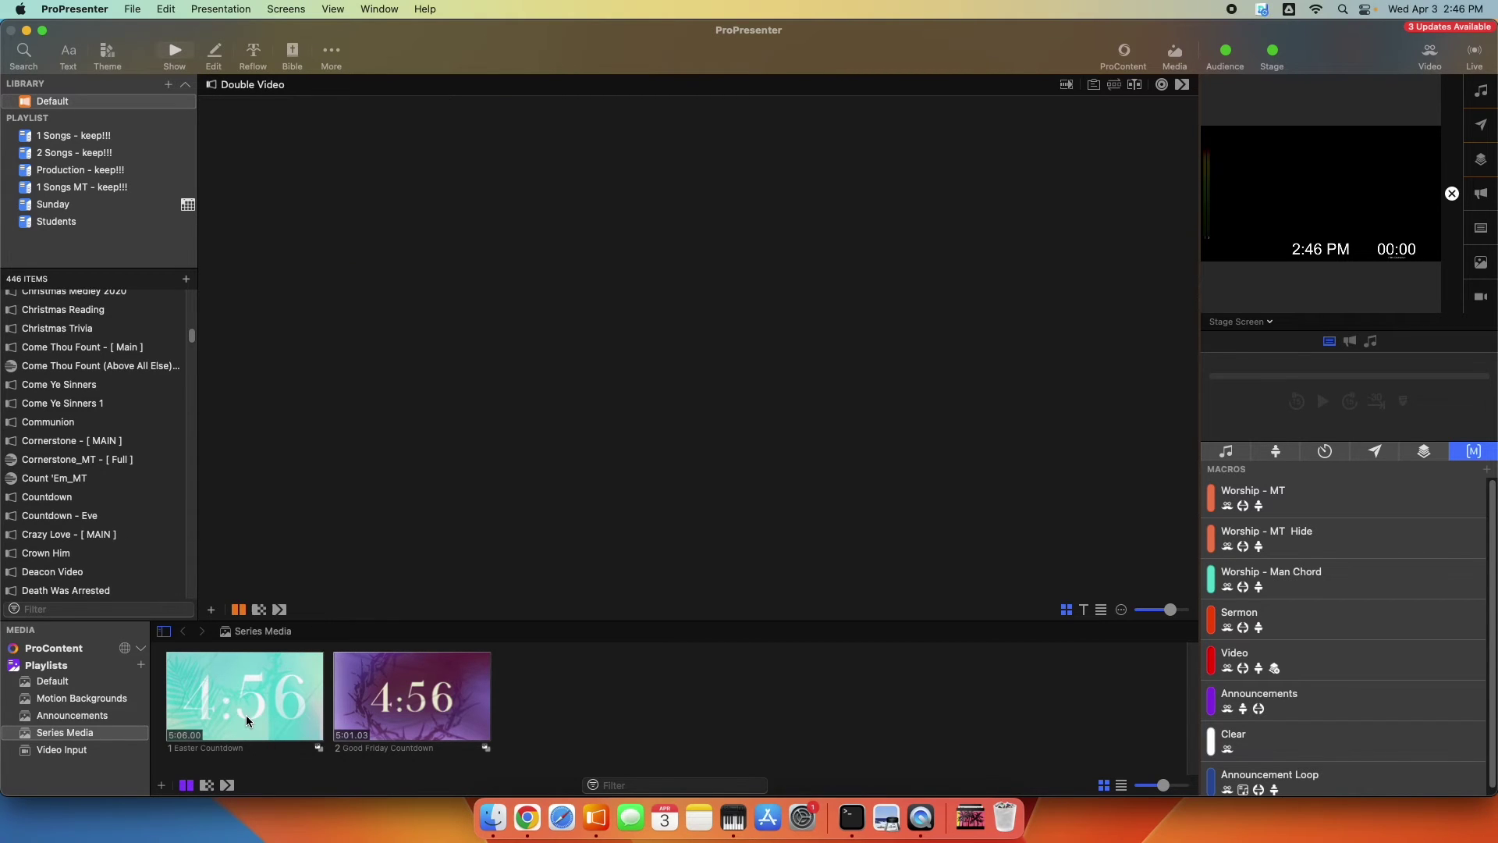
{"action": "left_click_drag", "start_coordinate": [246, 715], "coordinate": [326, 193]}
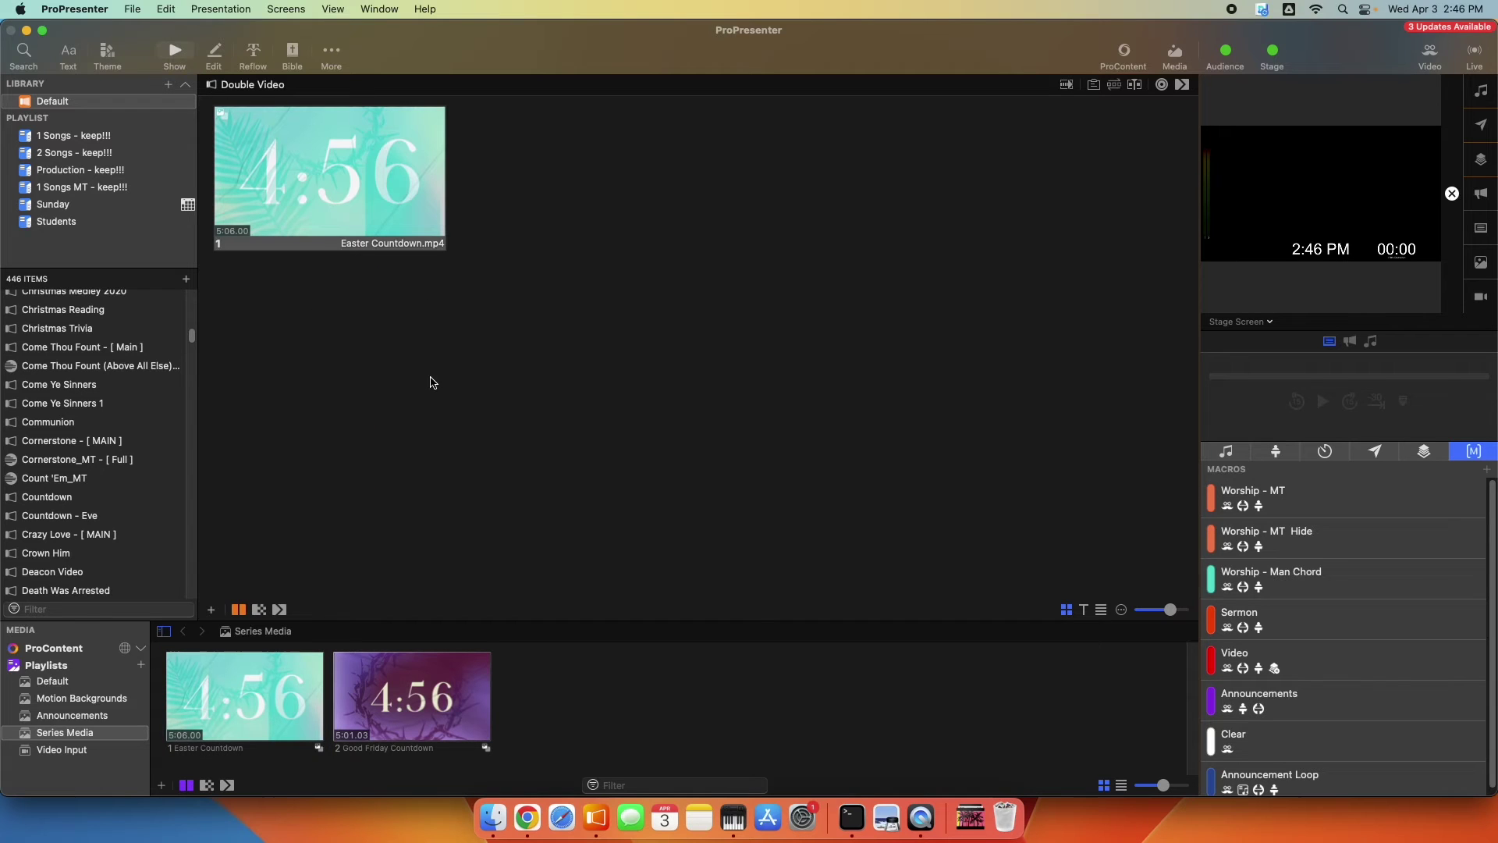
- Attach the 2 Videos audience look action to the Easter Countdown slide
{"action": "right_click", "coordinate": [372, 213]}
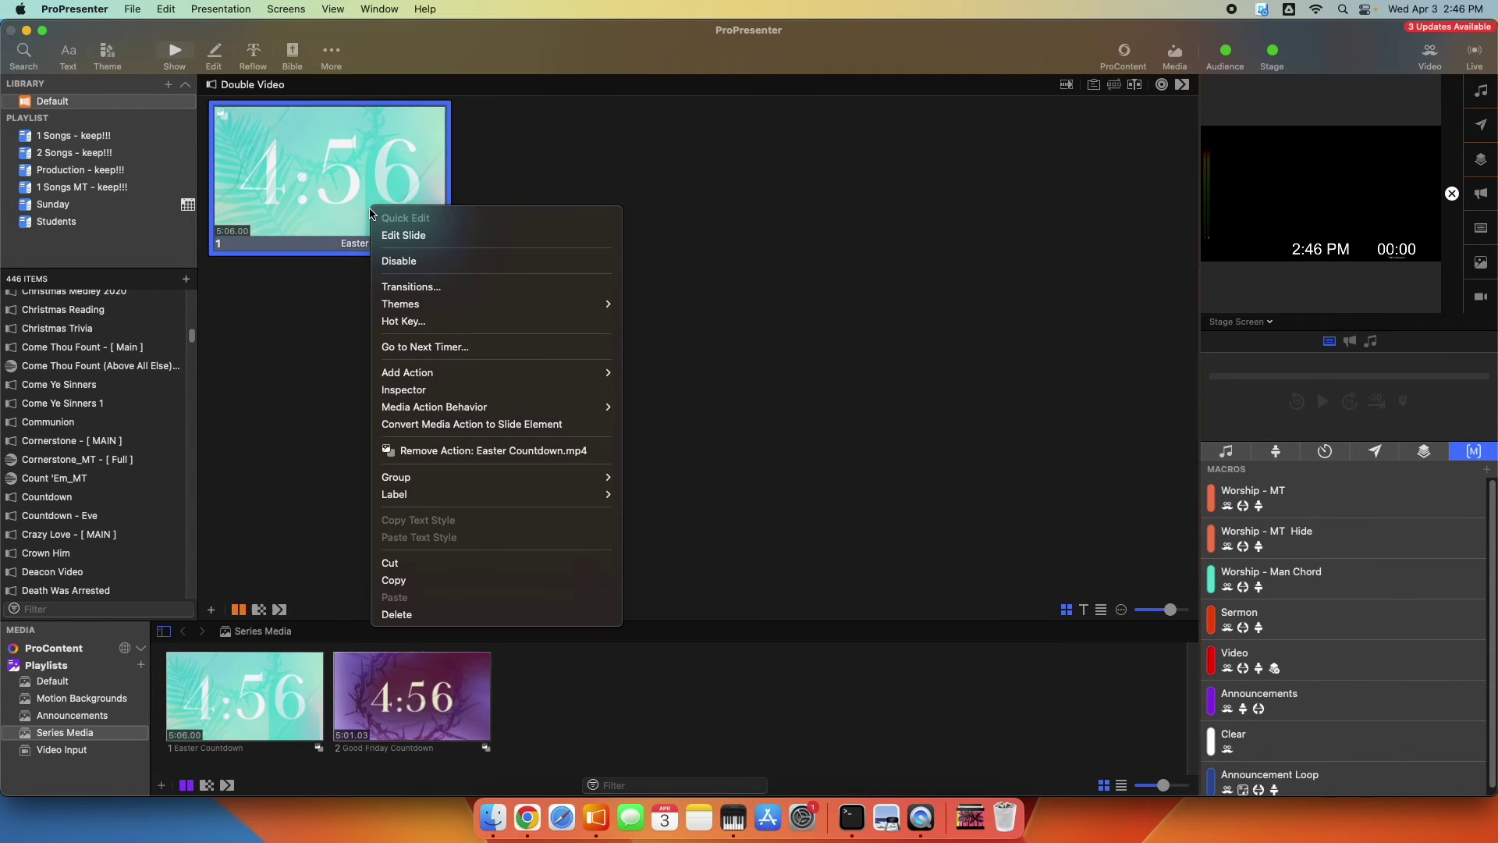
{"action": "mouse_move", "coordinate": [485, 378]}
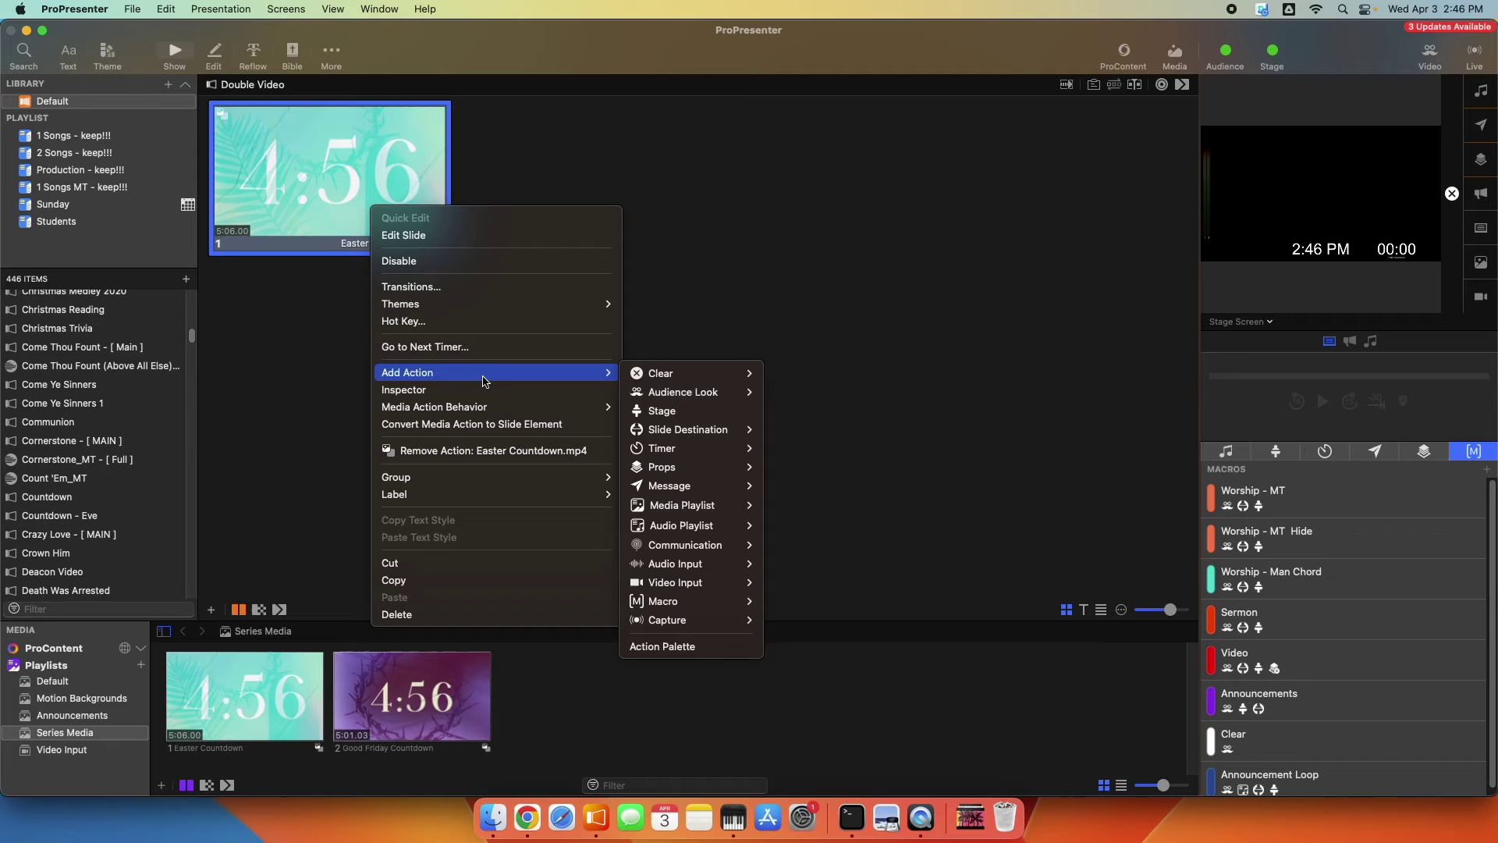
{"action": "mouse_move", "coordinate": [673, 392]}
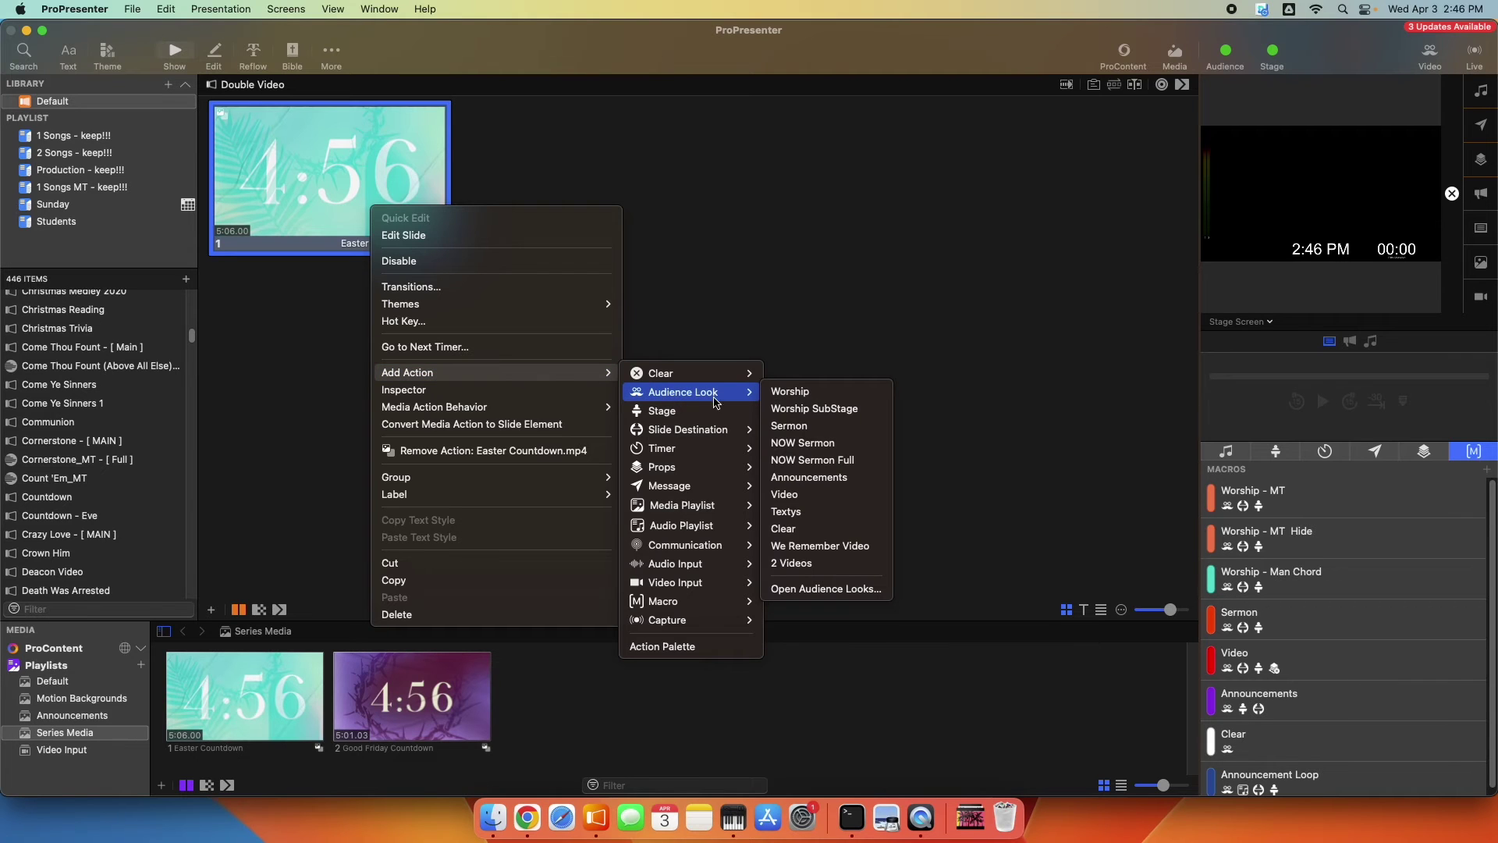
{"action": "left_click", "coordinate": [789, 563]}
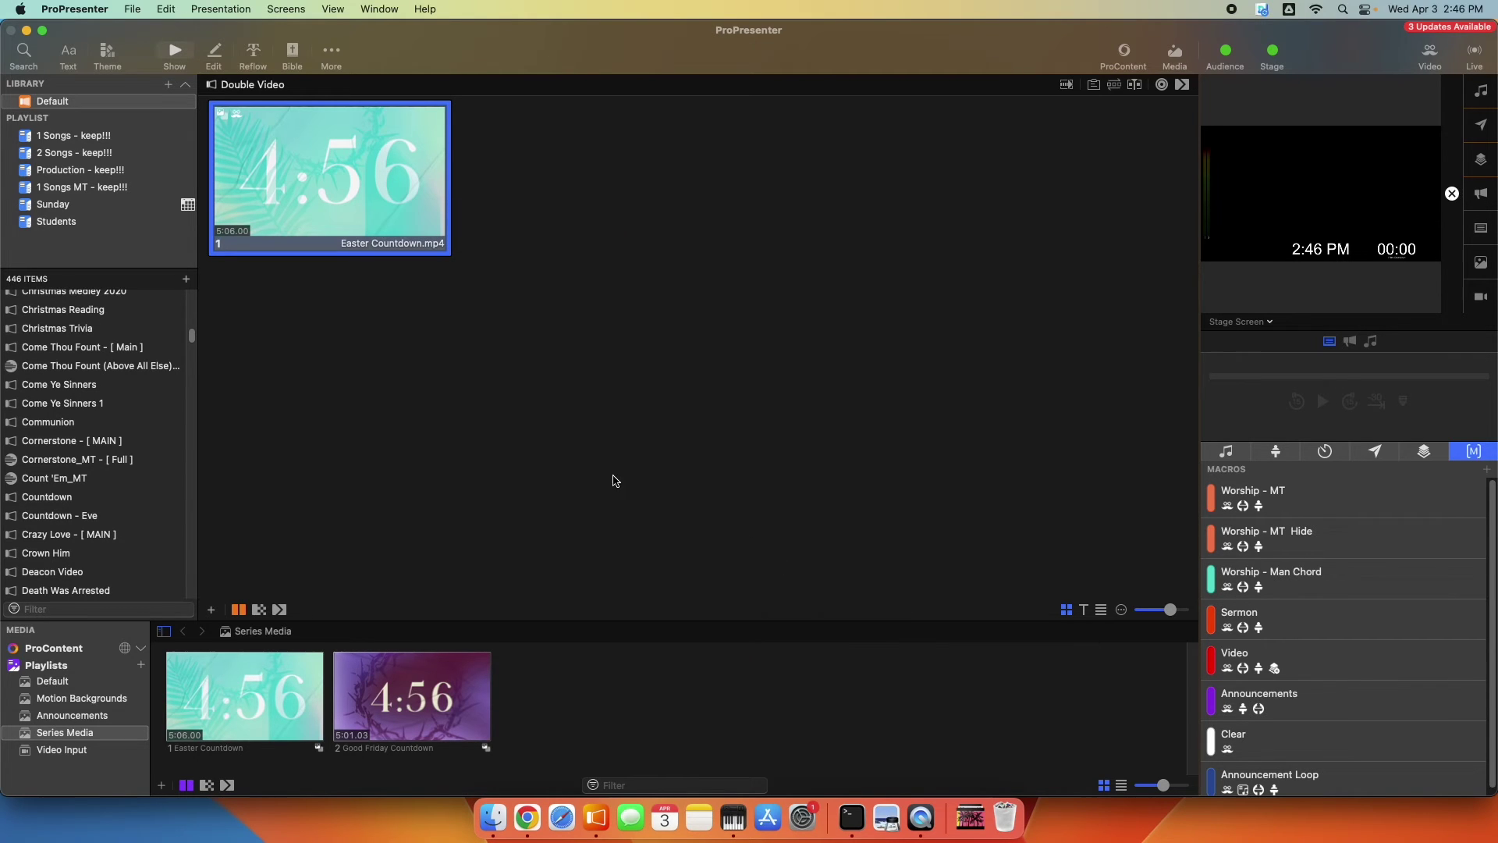
- Add a Good Friday Countdown.mp4 media object to the countdown slide, nudged slightly right and down
{"action": "right_click", "coordinate": [344, 164]}
{"action": "left_click", "coordinate": [365, 191]}
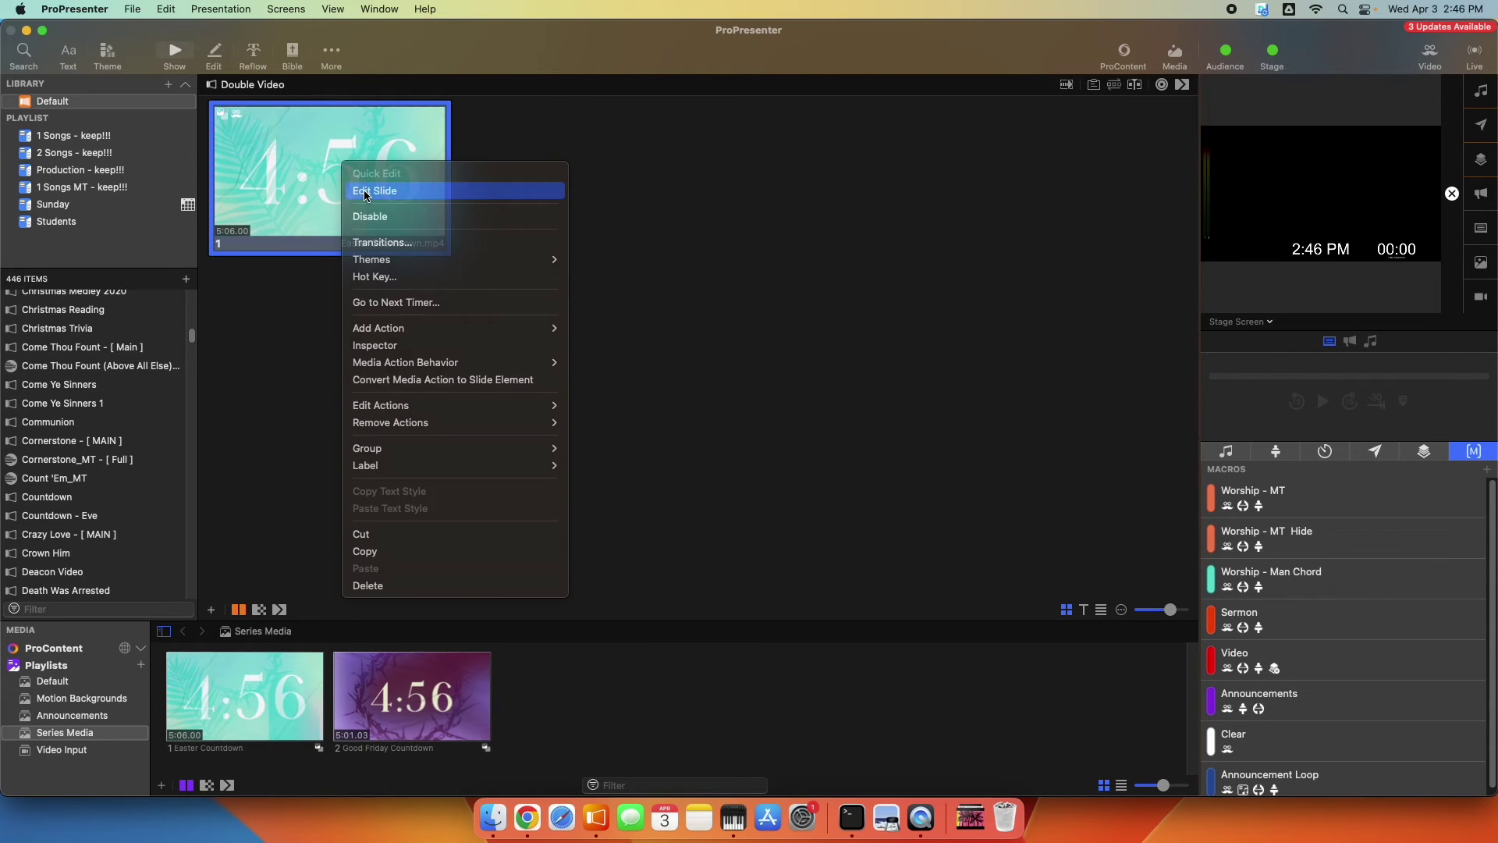
{"action": "scroll", "coordinate": [240, 195], "scroll_direction": "up", "scroll_amount": 2}
{"action": "left_click", "coordinate": [184, 104]}
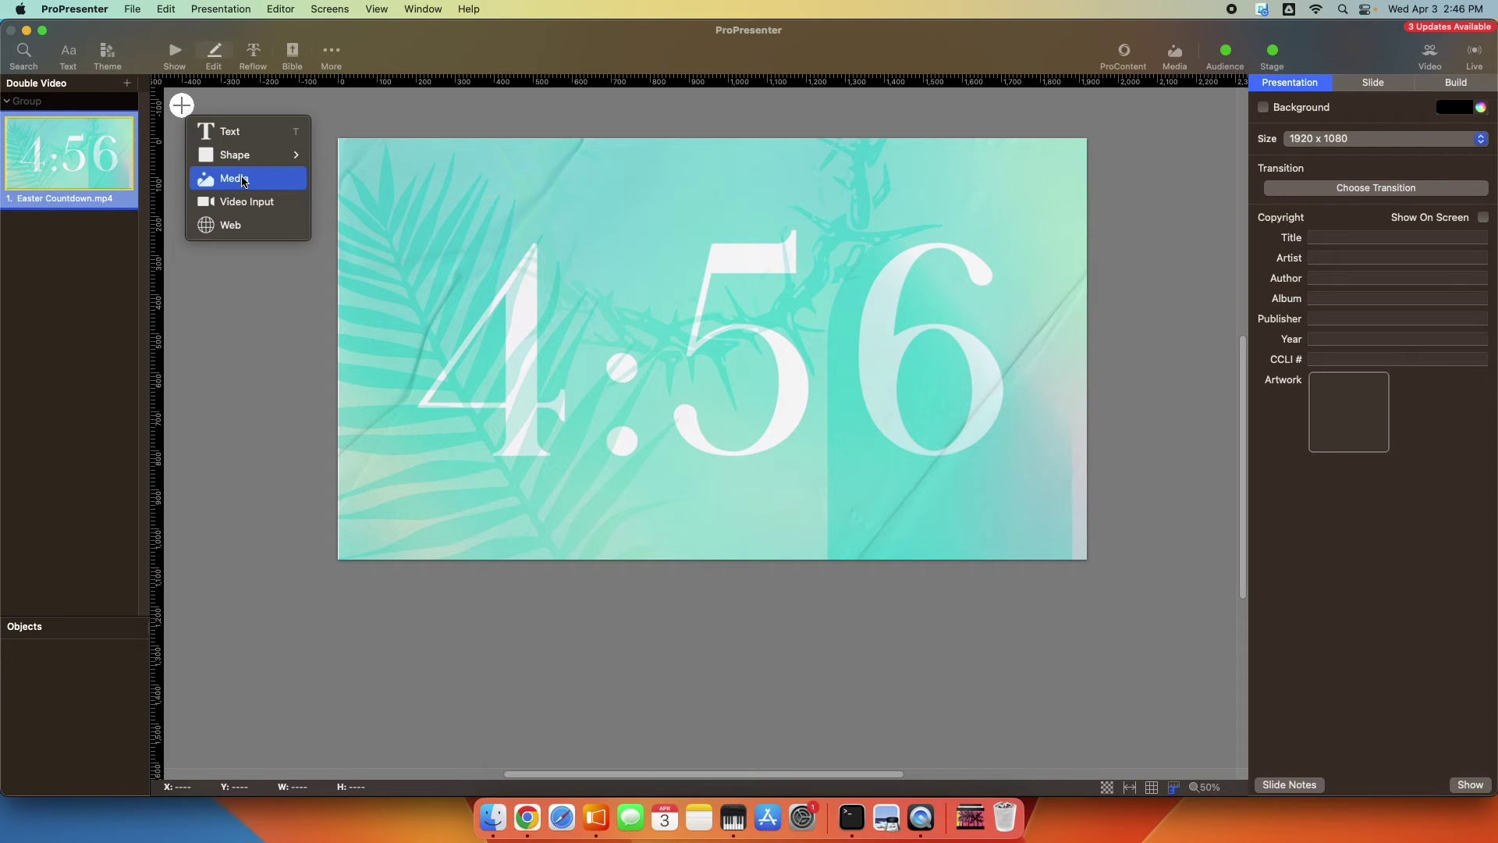
{"action": "left_click", "coordinate": [243, 178]}
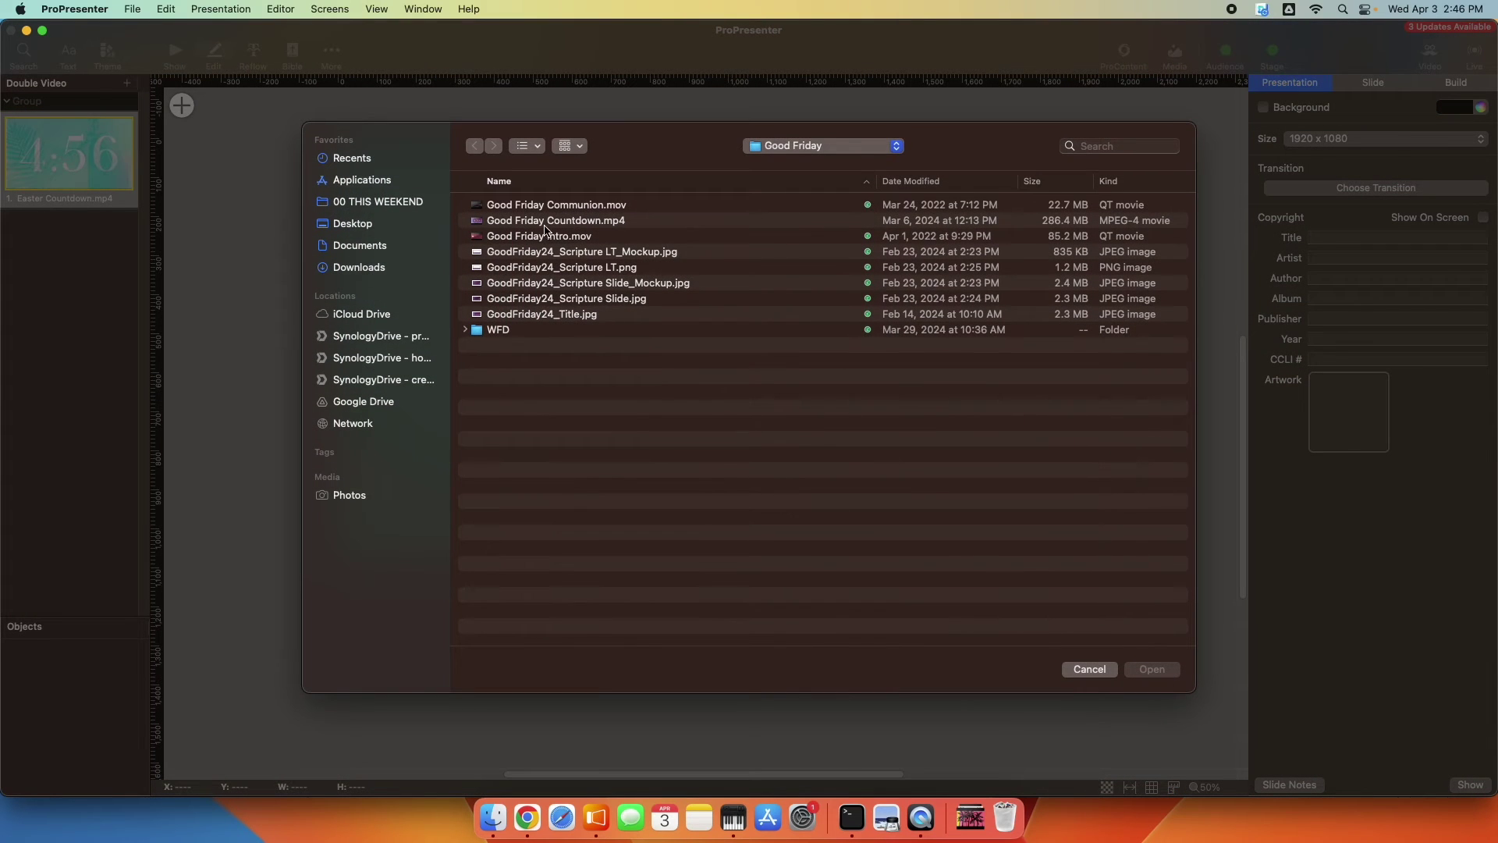
{"action": "left_click", "coordinate": [547, 222]}
{"action": "left_click", "coordinate": [1152, 668]}
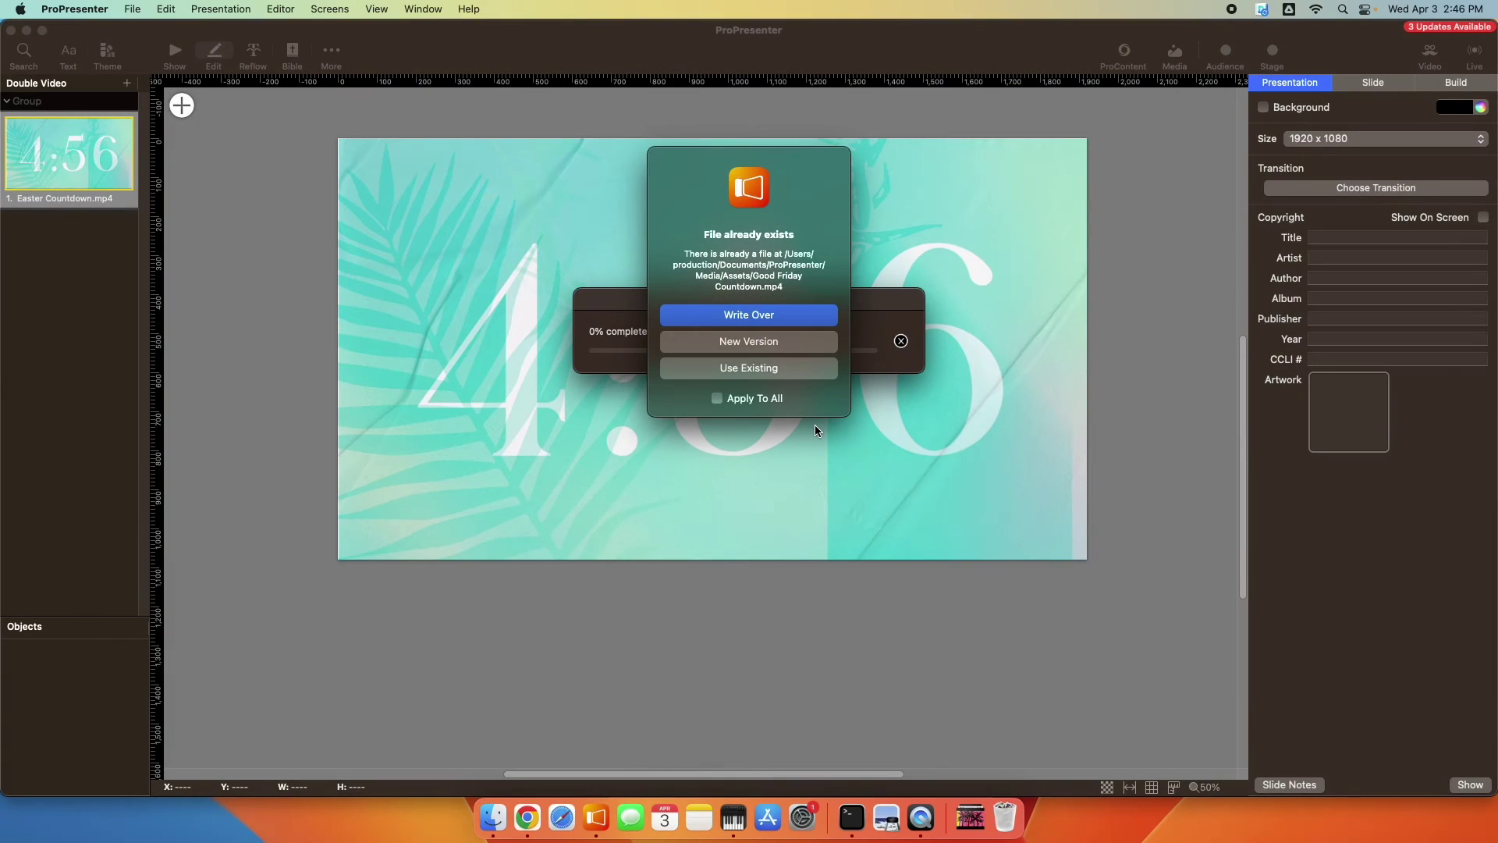
{"action": "left_click", "coordinate": [756, 372]}
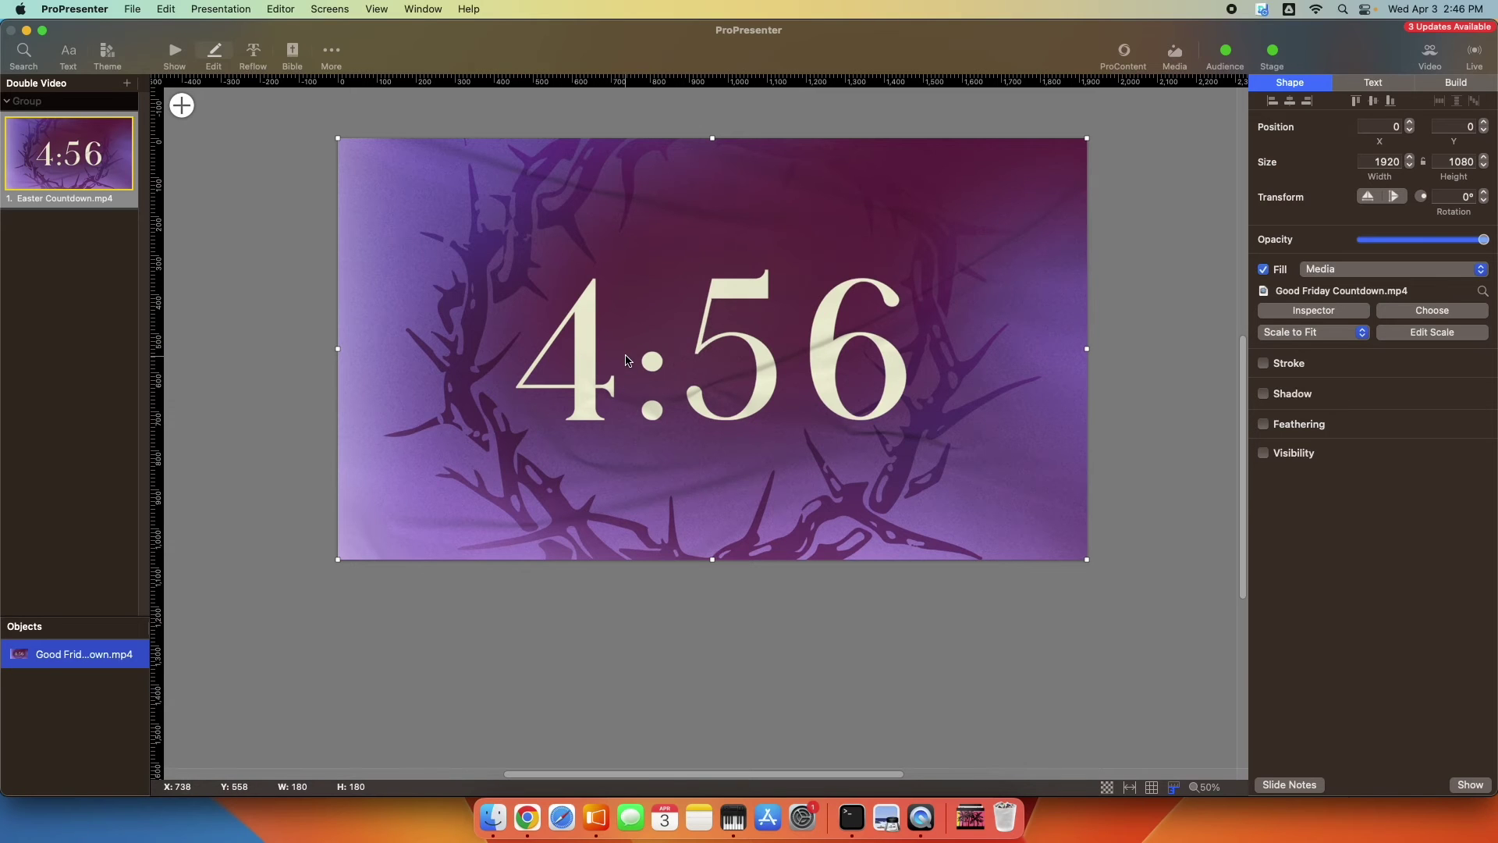
{"action": "mouse_move", "coordinate": [624, 363]}
{"action": "left_mouse_down"}
{"action": "mouse_move", "coordinate": [908, 401]}
{"action": "mouse_move", "coordinate": [878, 357]}
{"action": "mouse_move", "coordinate": [754, 327]}
{"action": "mouse_move", "coordinate": [629, 362]}
{"action": "left_mouse_up"}
{"action": "left_click", "coordinate": [176, 54]}
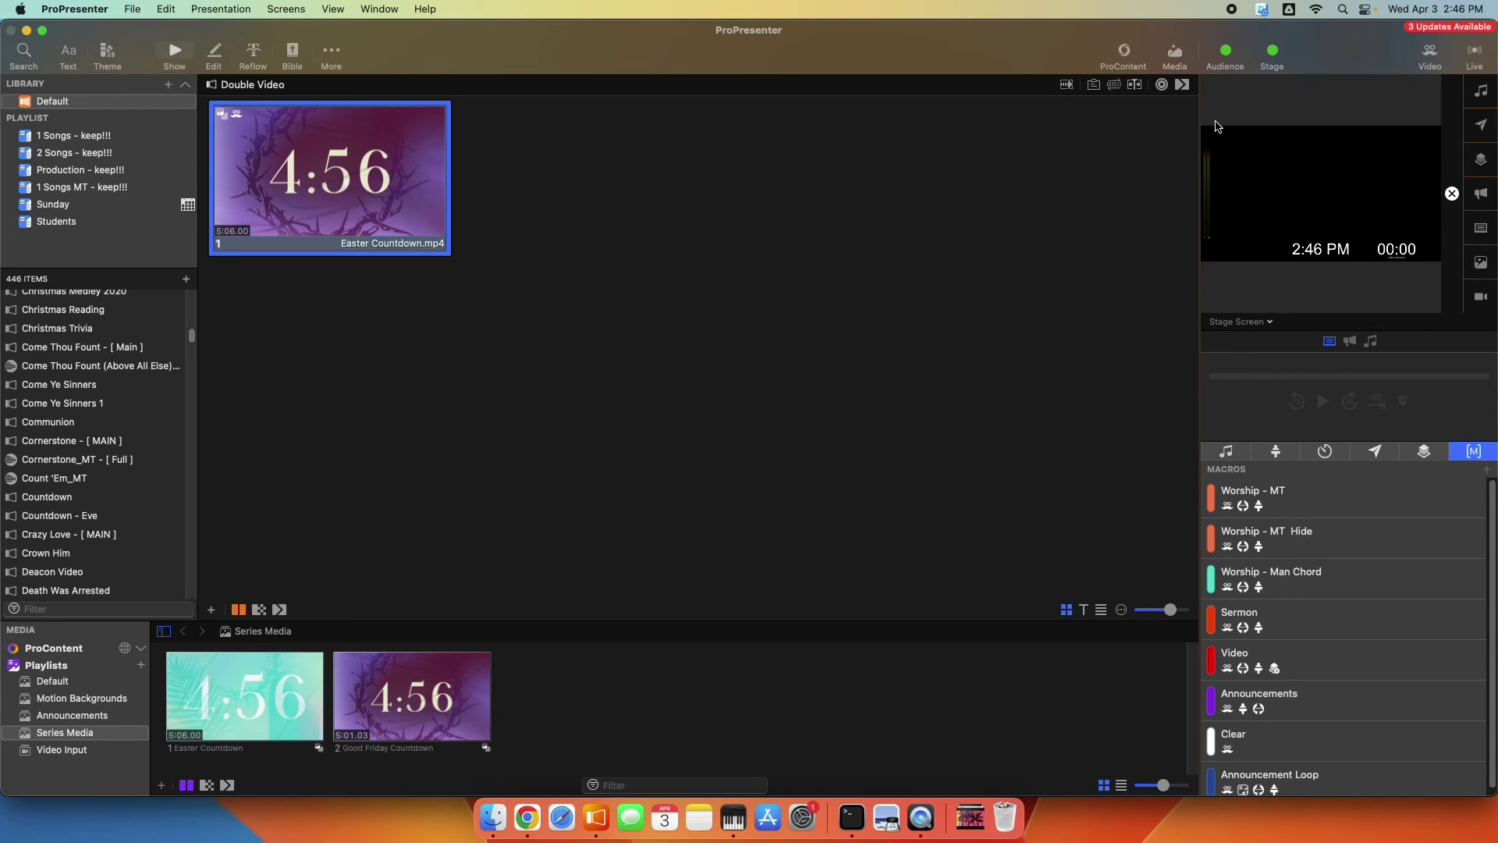
- Put the countdown slide live and preview the Second Video output
{"action": "left_click", "coordinate": [537, 353]}
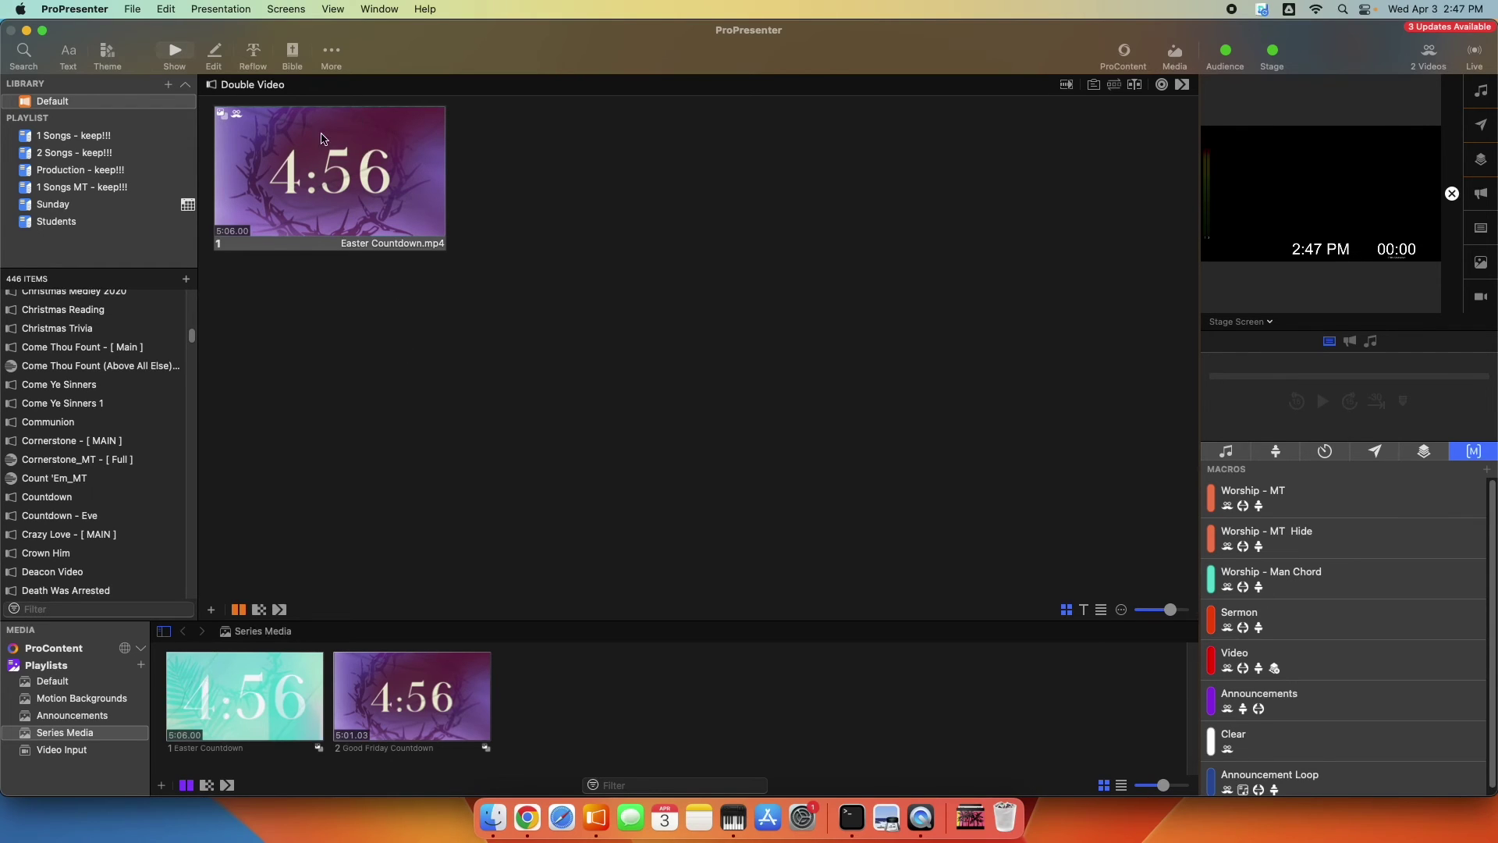
{"action": "left_click", "coordinate": [349, 178]}
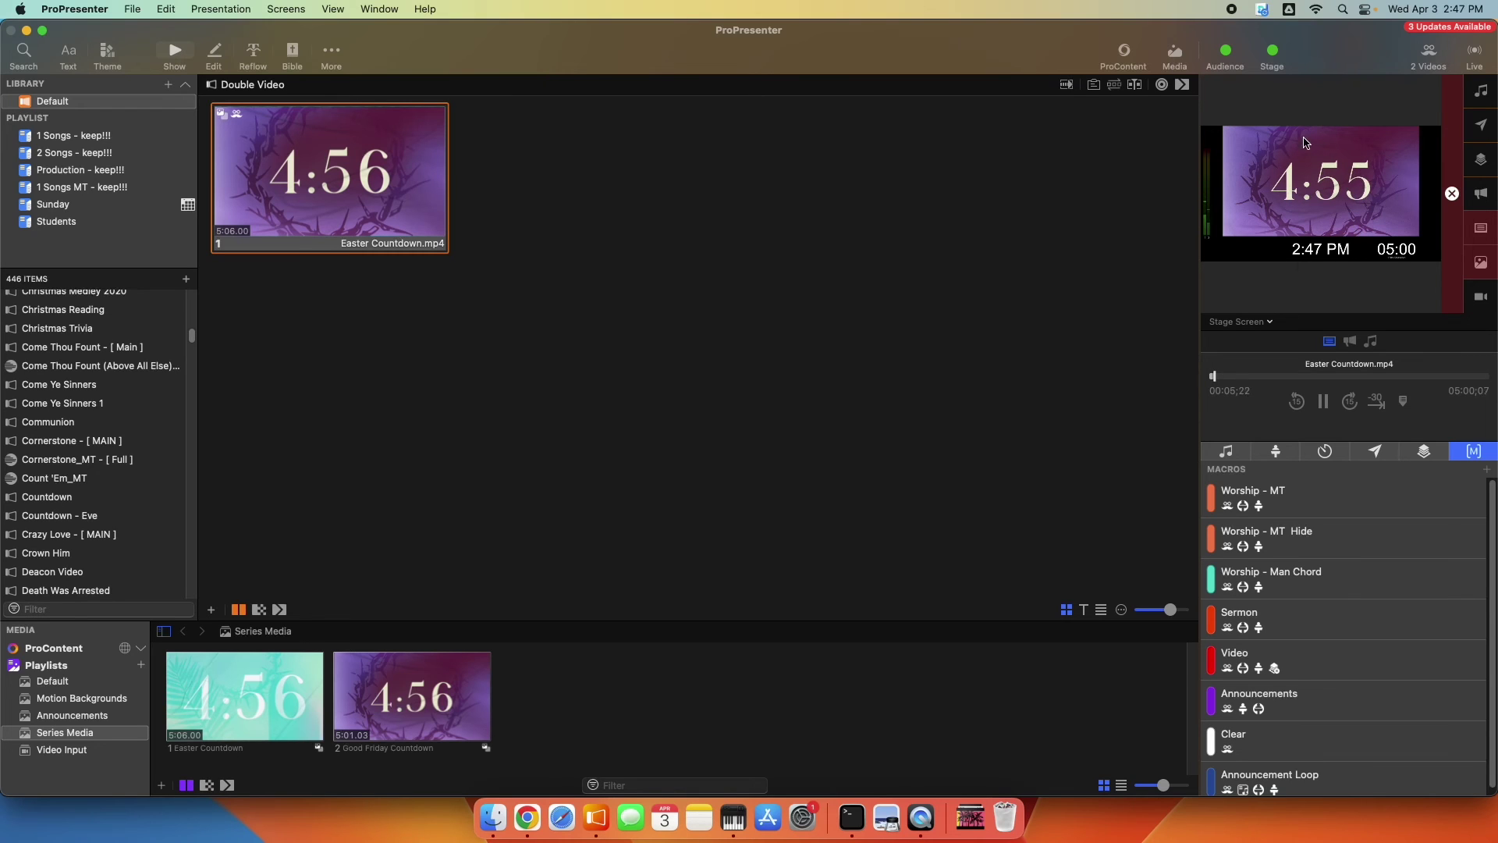
{"action": "left_click", "coordinate": [1251, 324]}
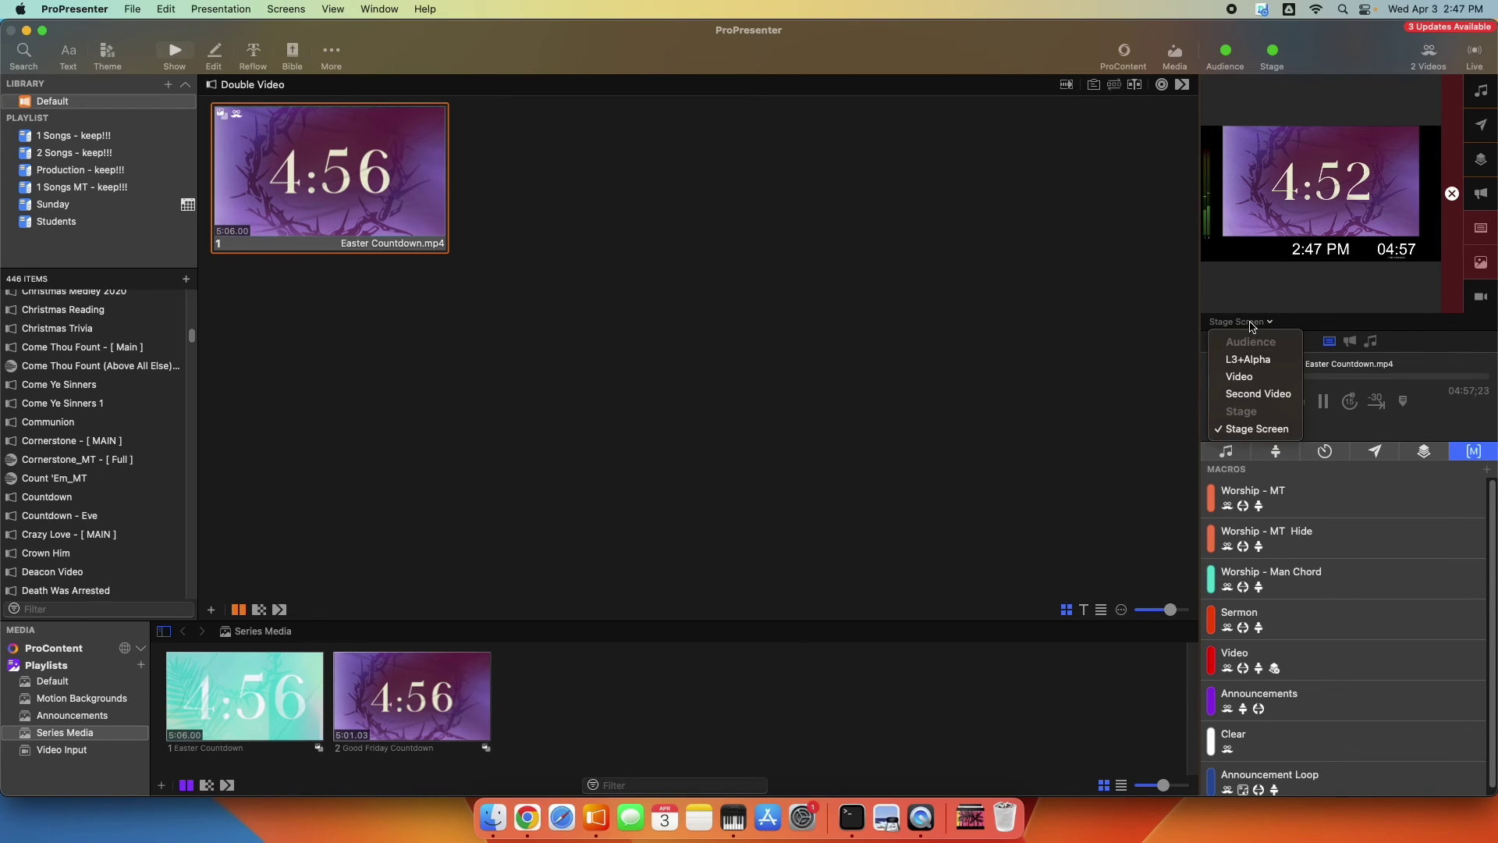
{"action": "left_click", "coordinate": [1254, 395]}
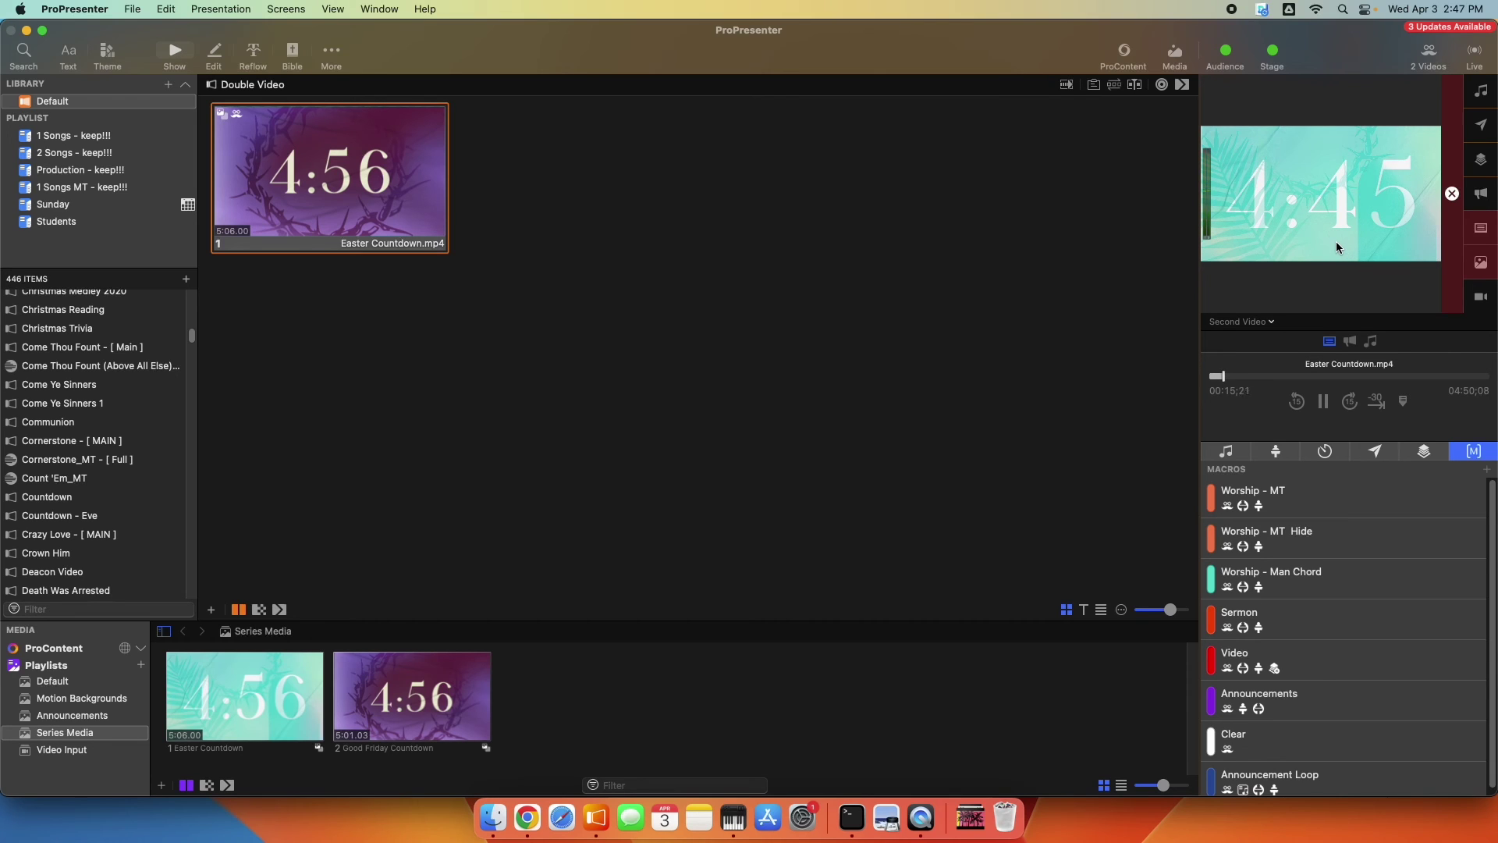
- Compare the Stage Screen preview, then switch back to previewing Second Video
{"action": "left_click", "coordinate": [1247, 322]}
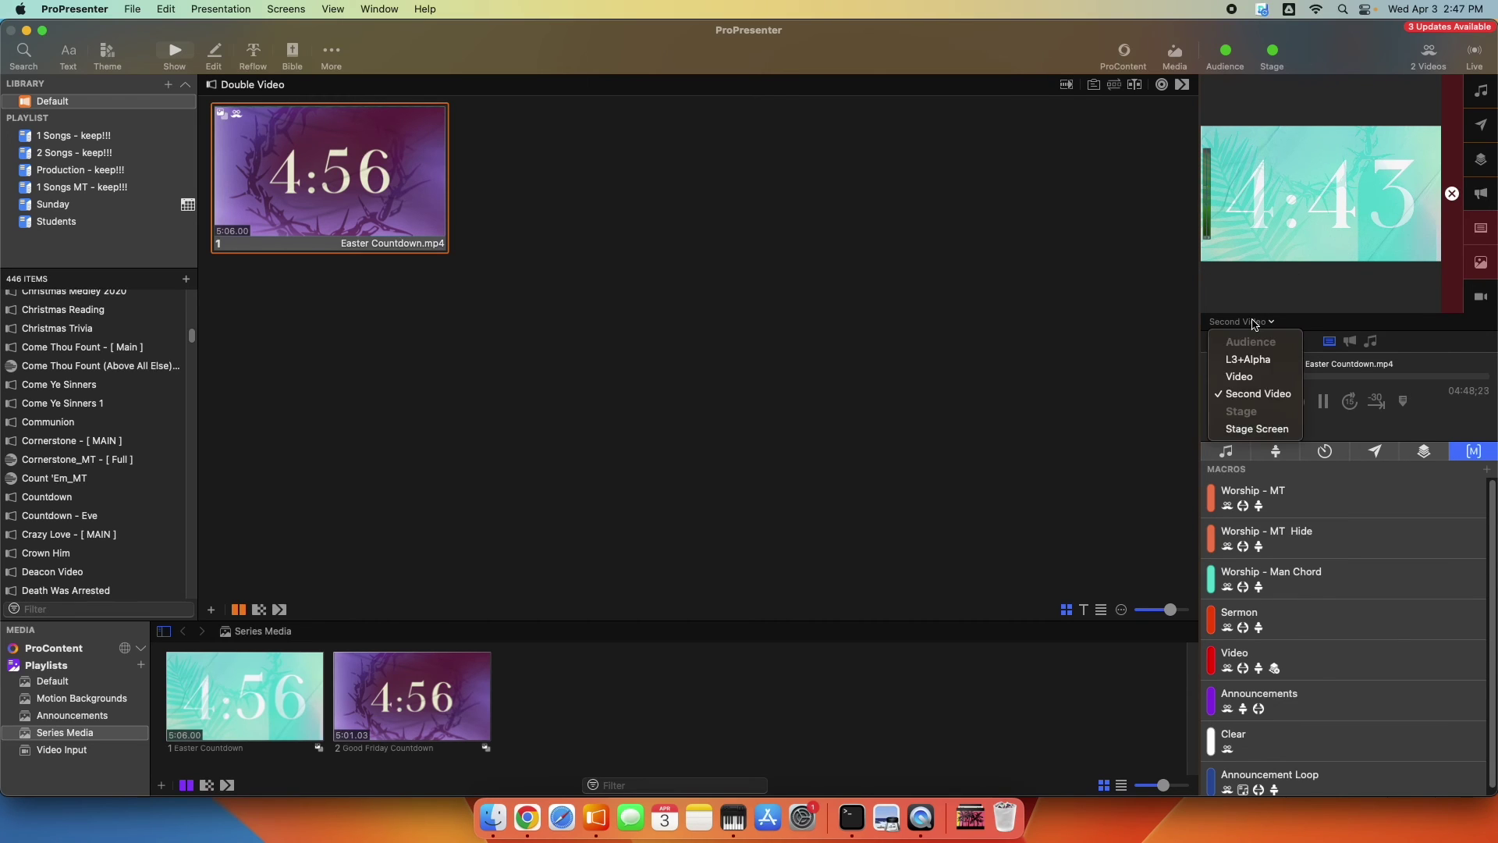
{"action": "left_click", "coordinate": [1257, 429]}
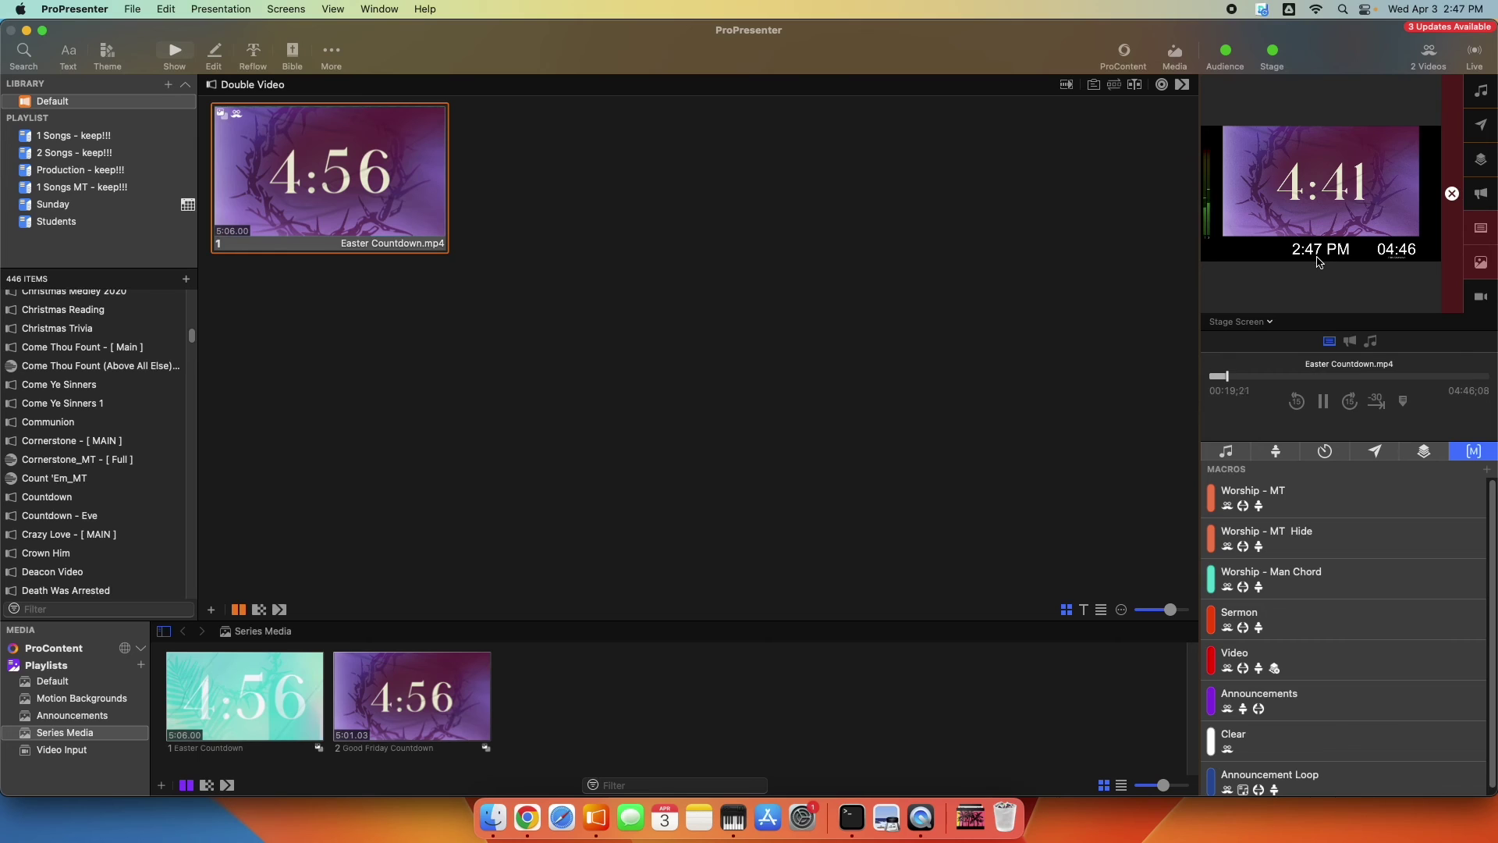
{"action": "left_click", "coordinate": [1233, 323]}
{"action": "left_click", "coordinate": [1240, 397]}
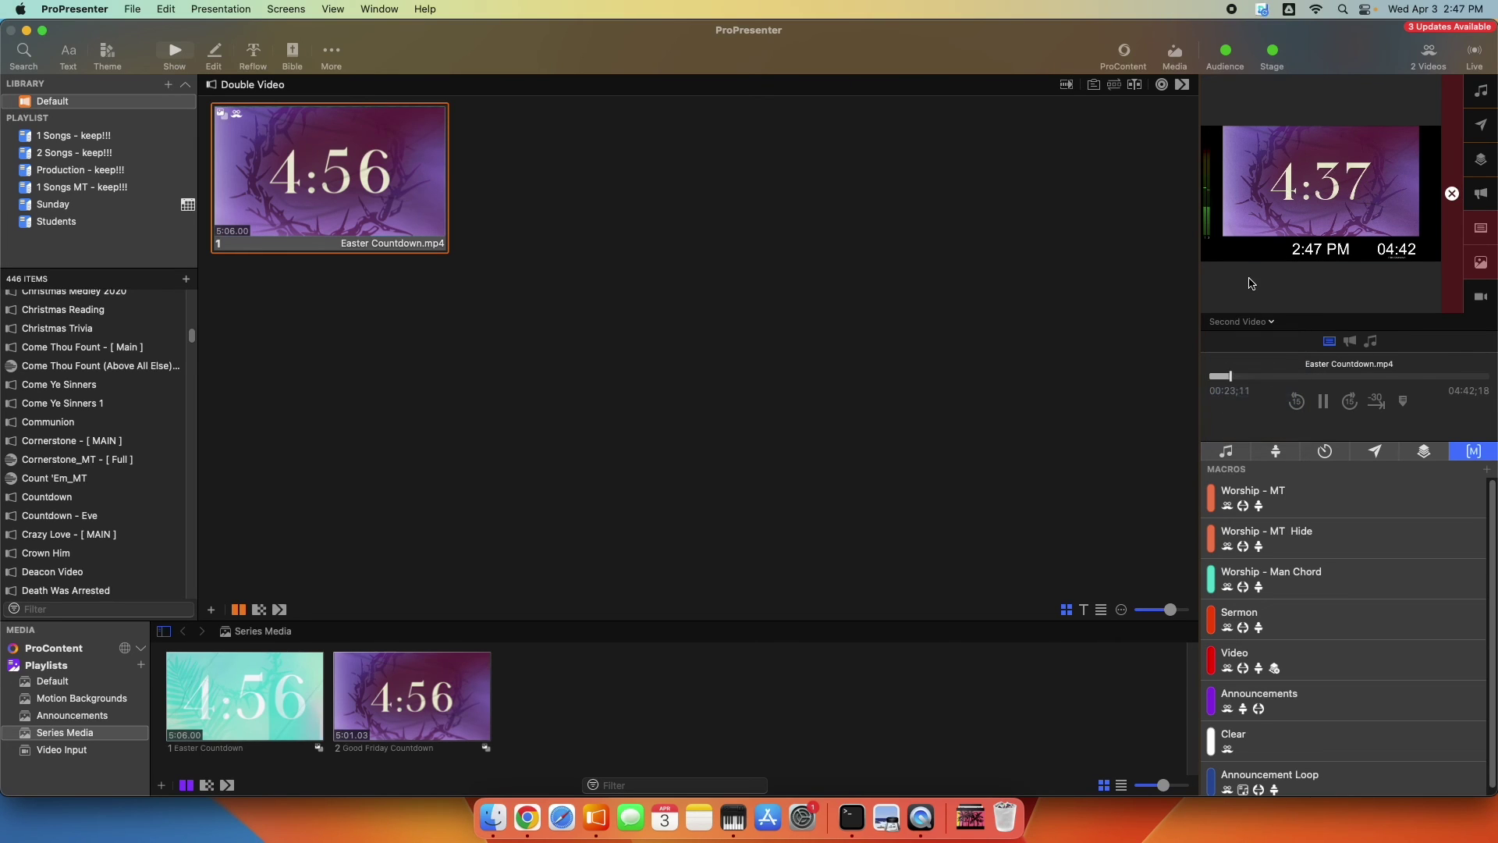